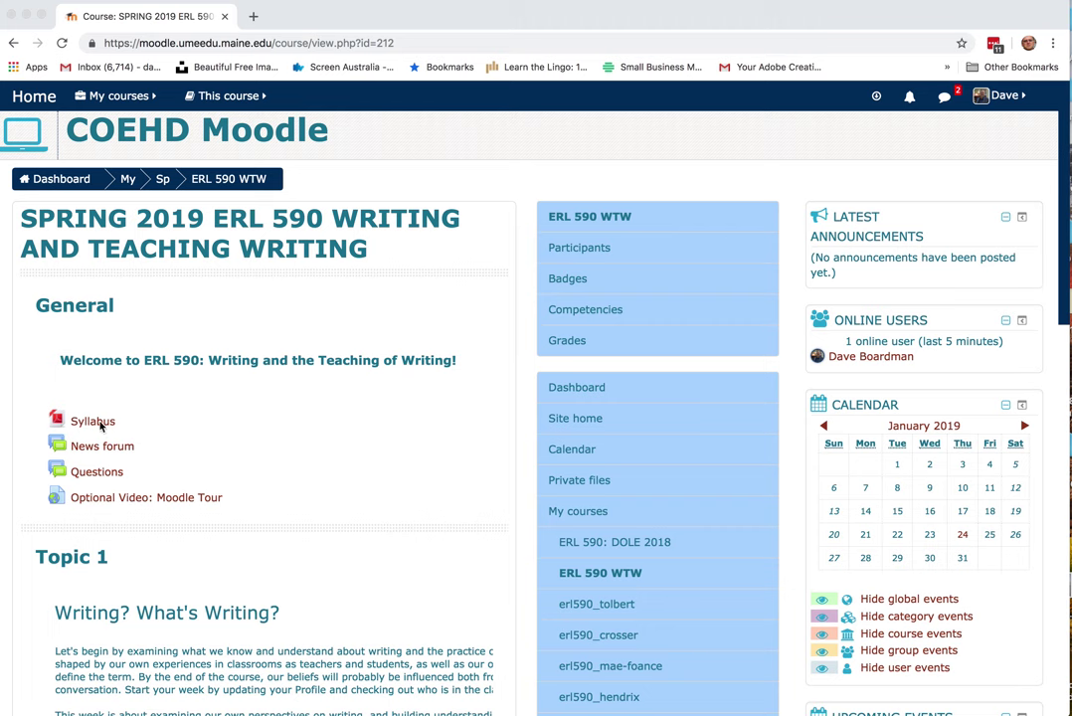
Step: Look through the News and Questions forums, returning to the General section after each
click(119, 450)
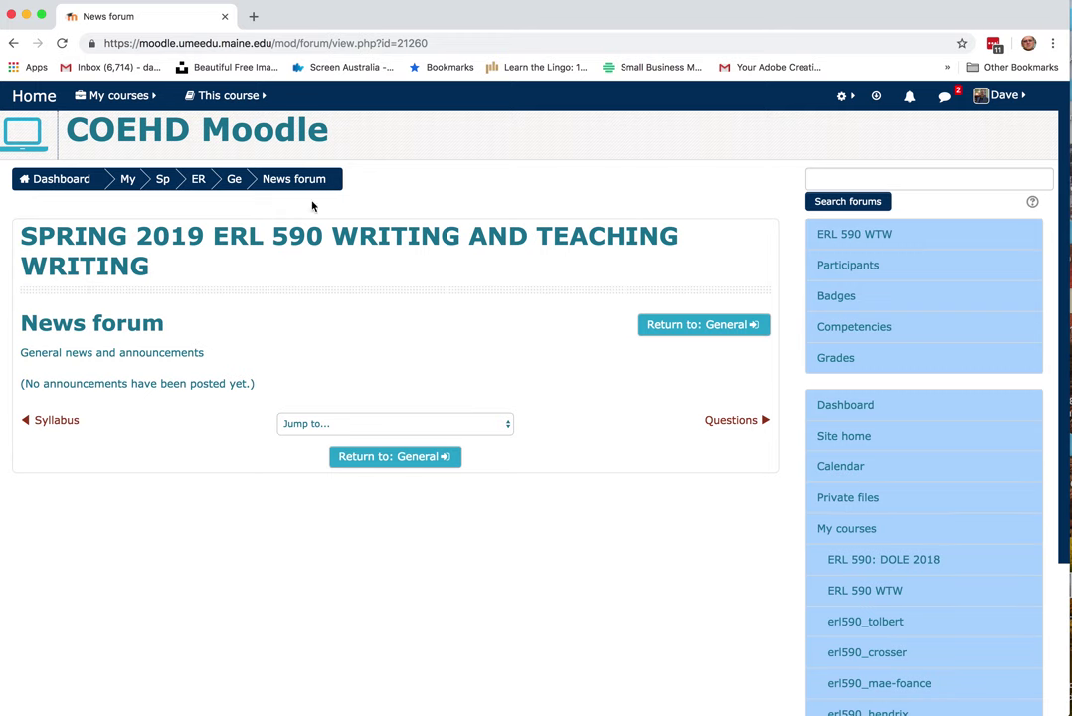
click(693, 325)
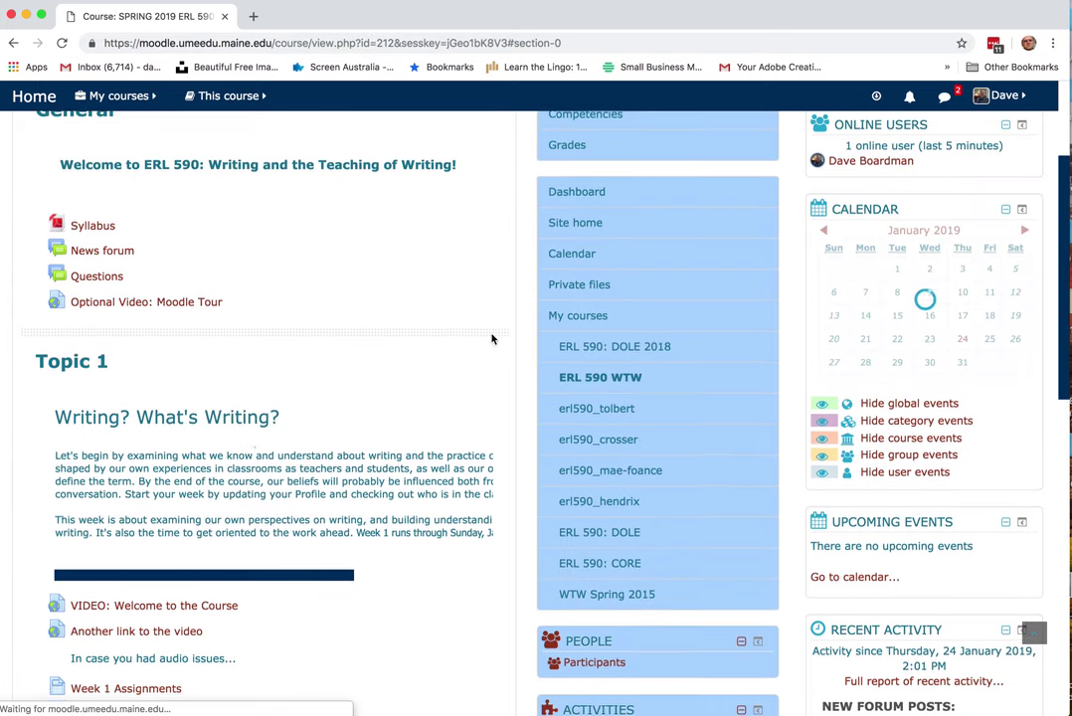
click(98, 272)
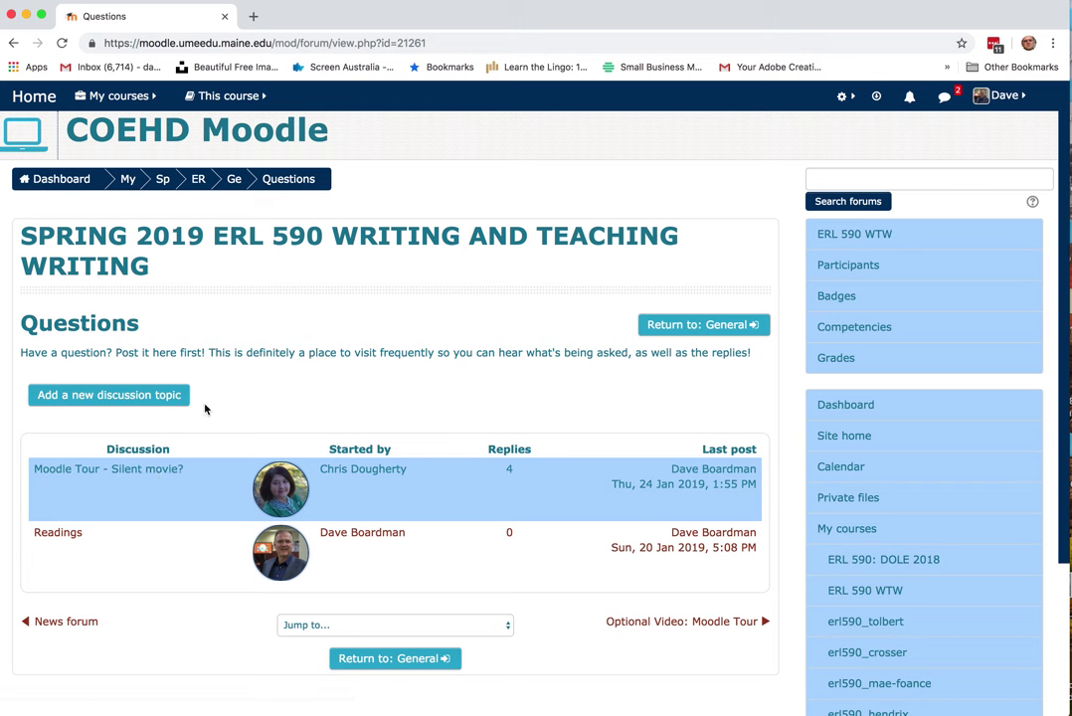
click(693, 325)
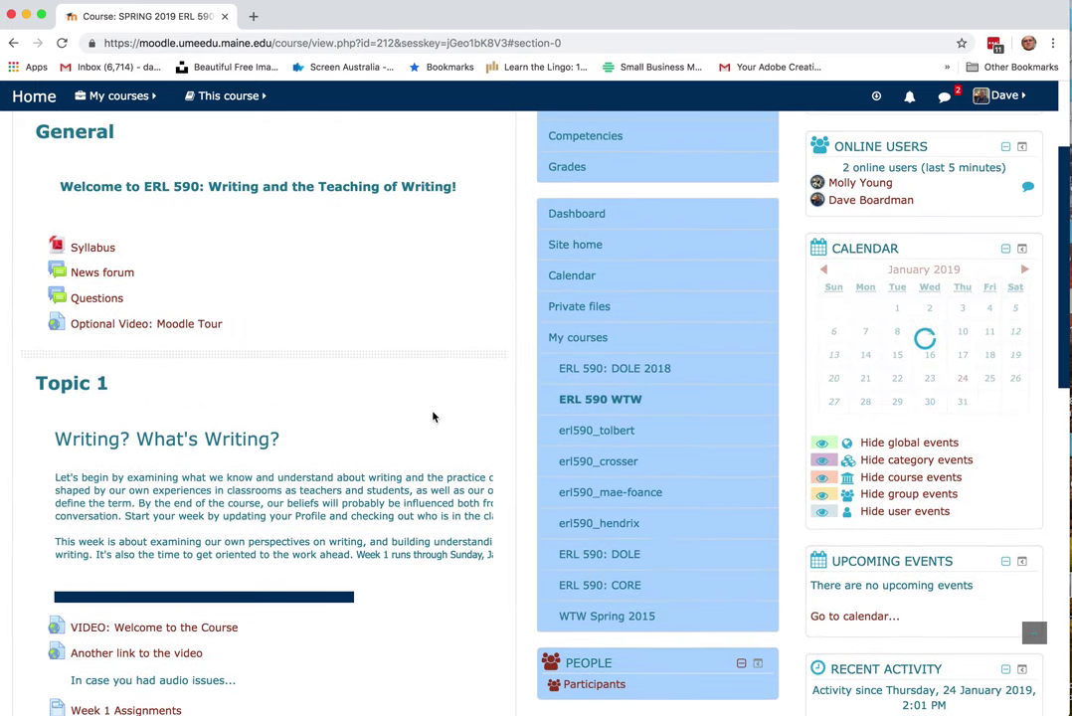
Step: View the Week 1 Assignments page in full, then close it
scroll(328, 497, down, 2)
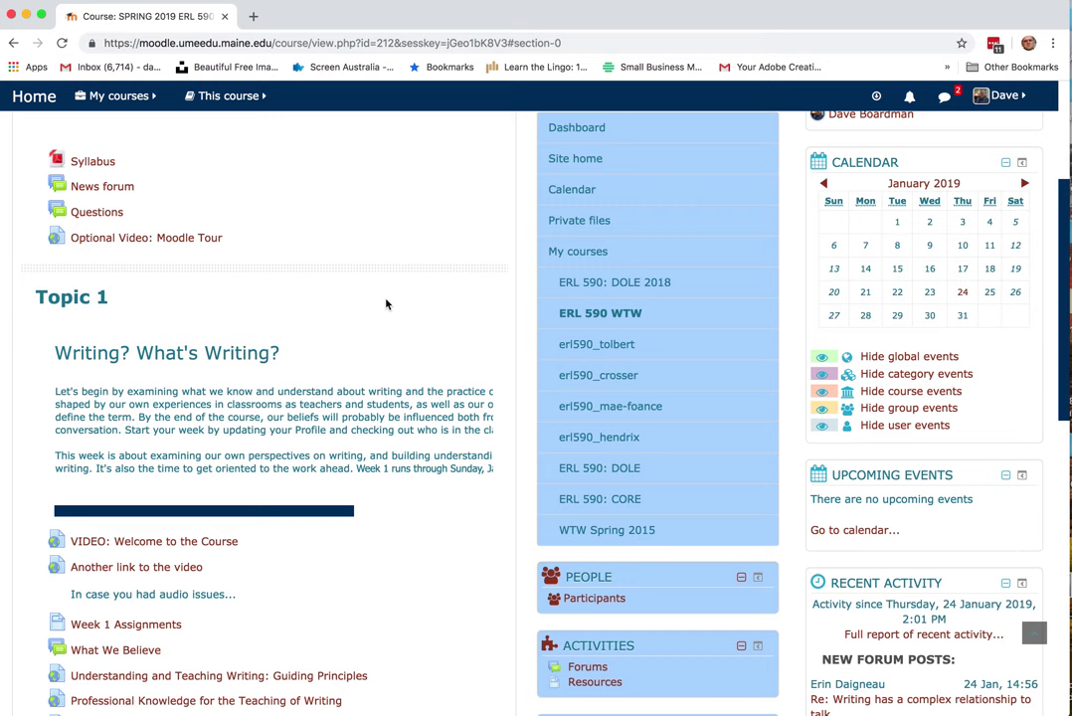
scroll(364, 420, down, 3)
scroll(365, 486, down, 2)
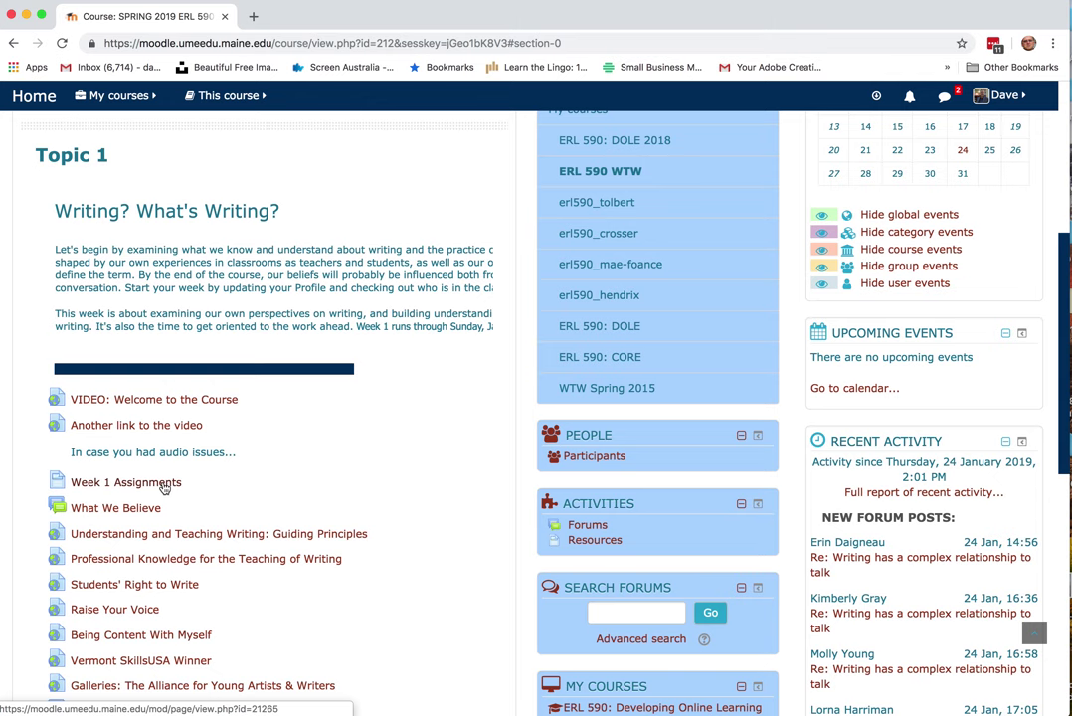
click(165, 487)
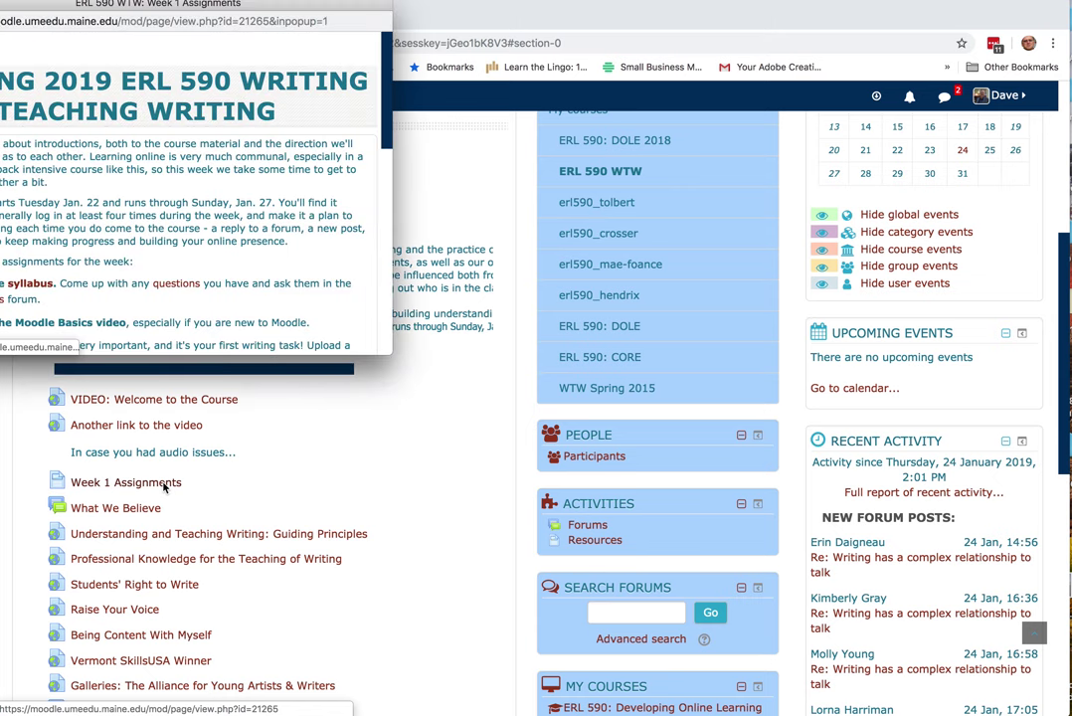
drag(150, 12, 334, 38)
scroll(228, 257, down, 3)
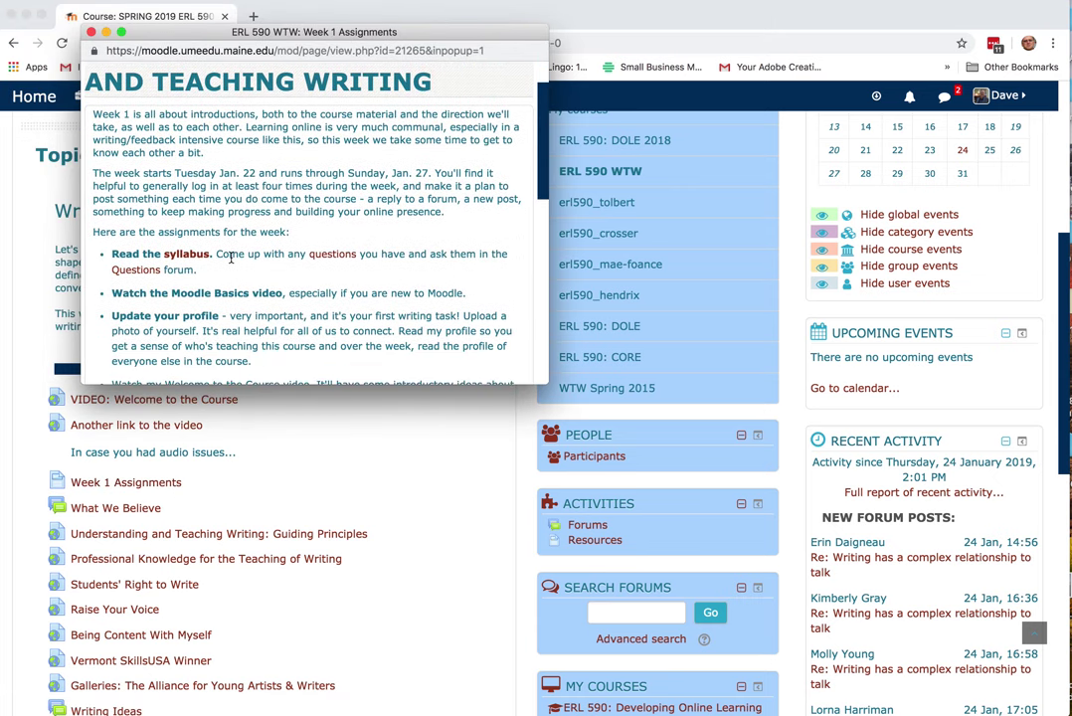
scroll(232, 262, down, 5)
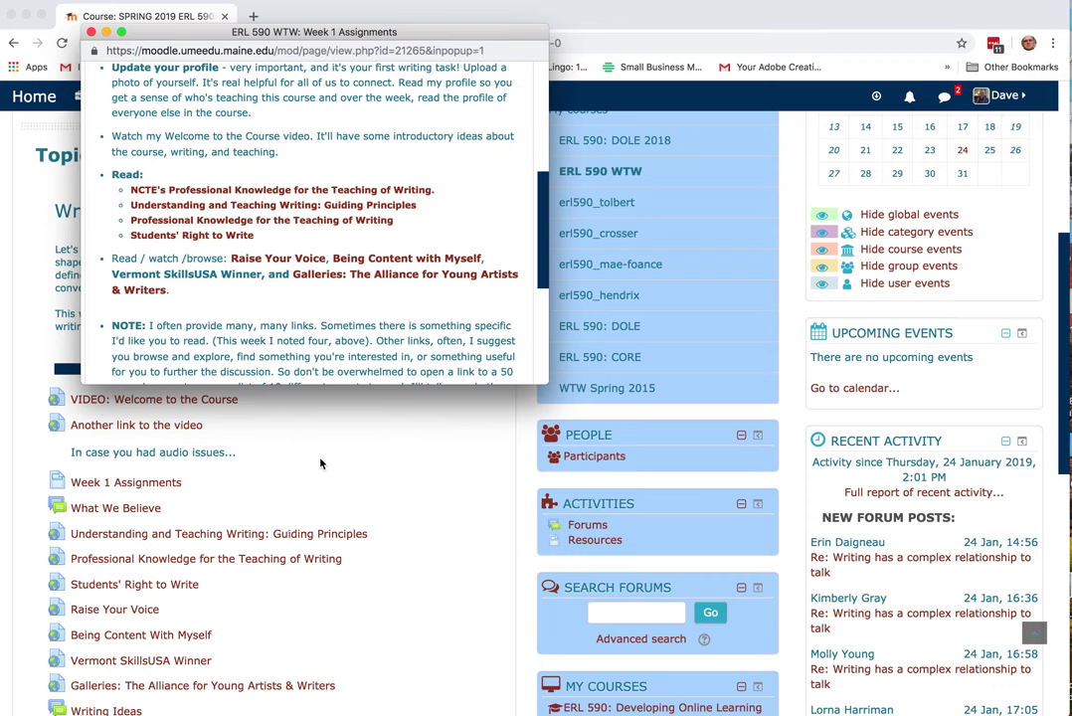
click(91, 32)
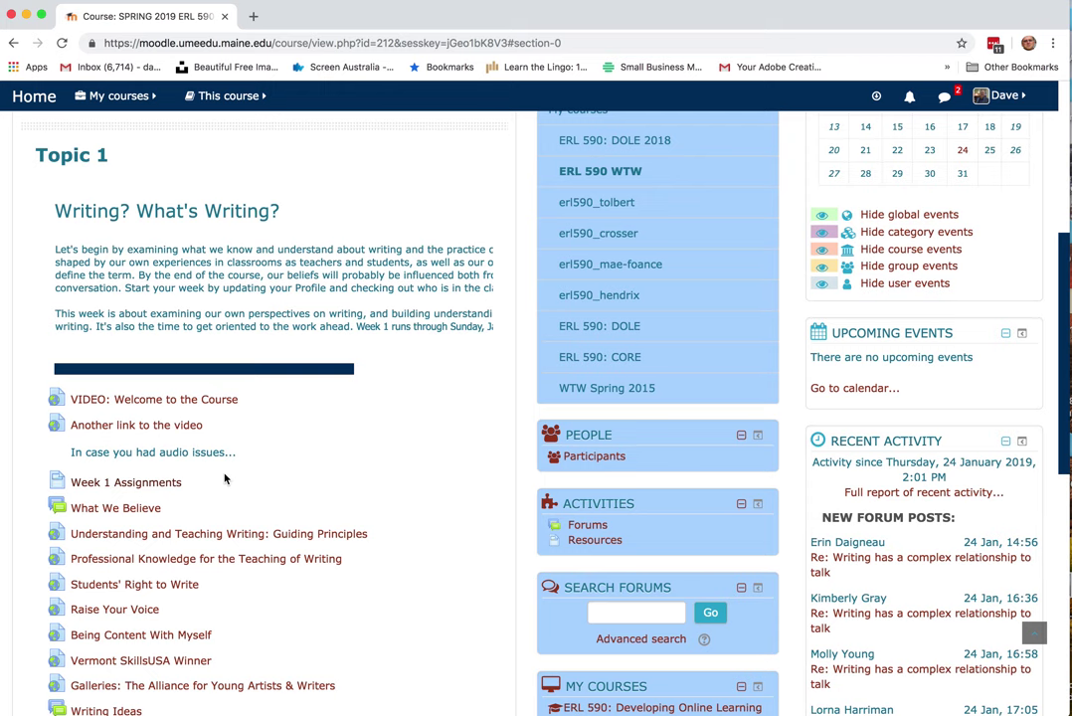
Step: Reopen Week 1 Assignments for a second read-through and close it again
scroll(238, 483, down, 2)
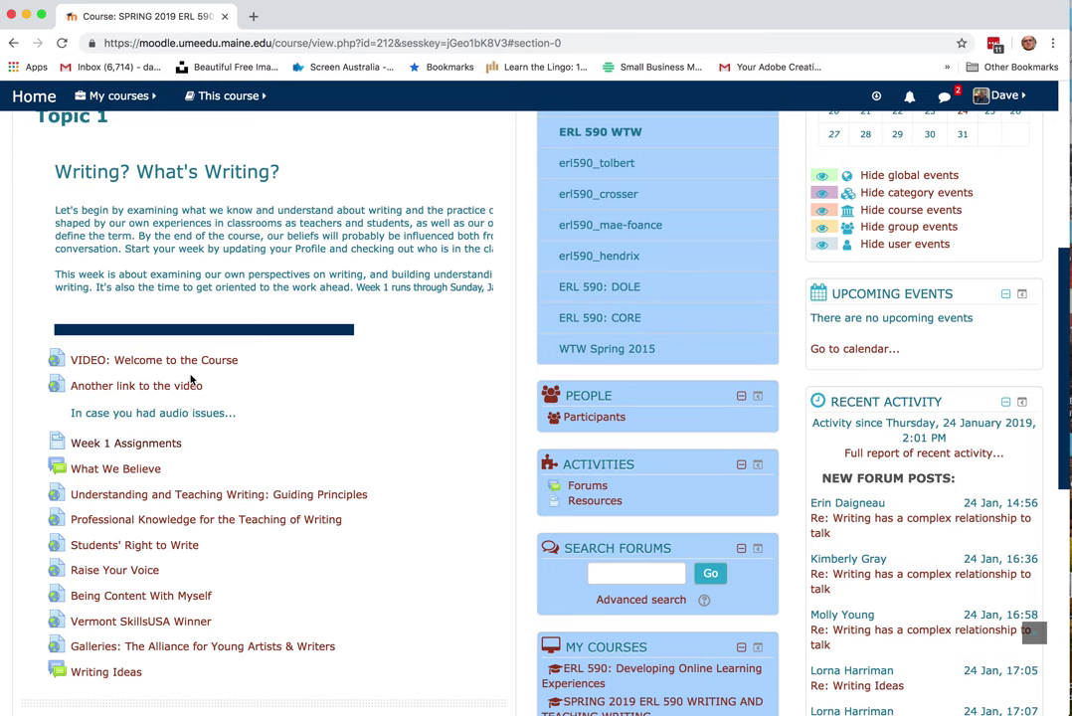
scroll(164, 586, down, 1)
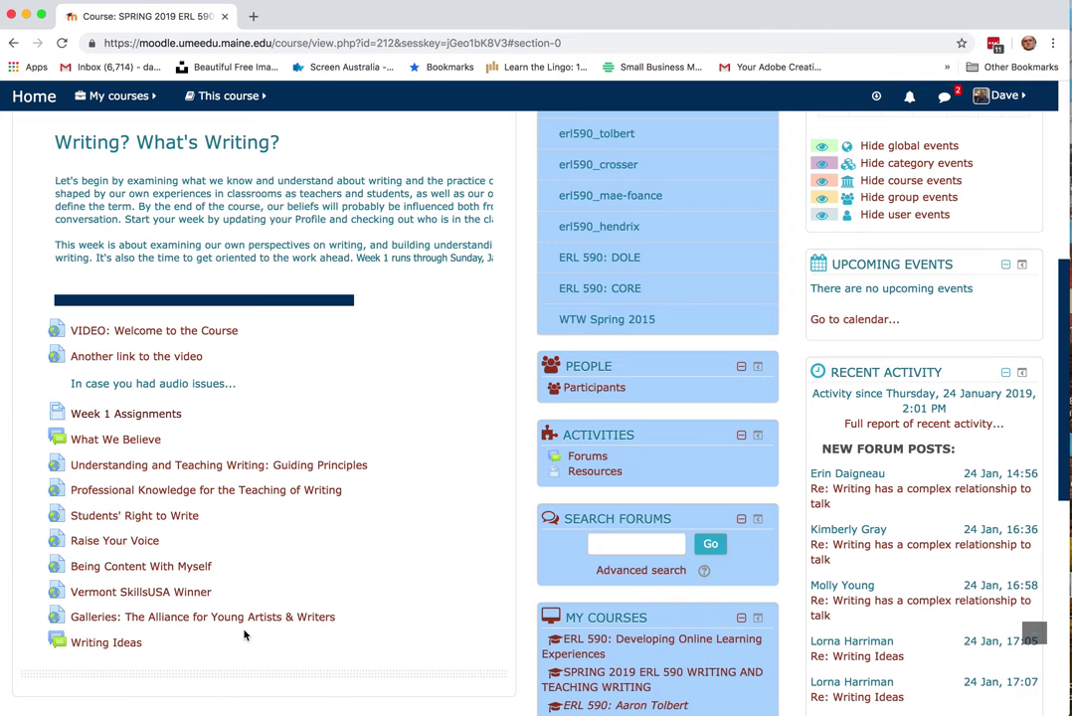
click(134, 419)
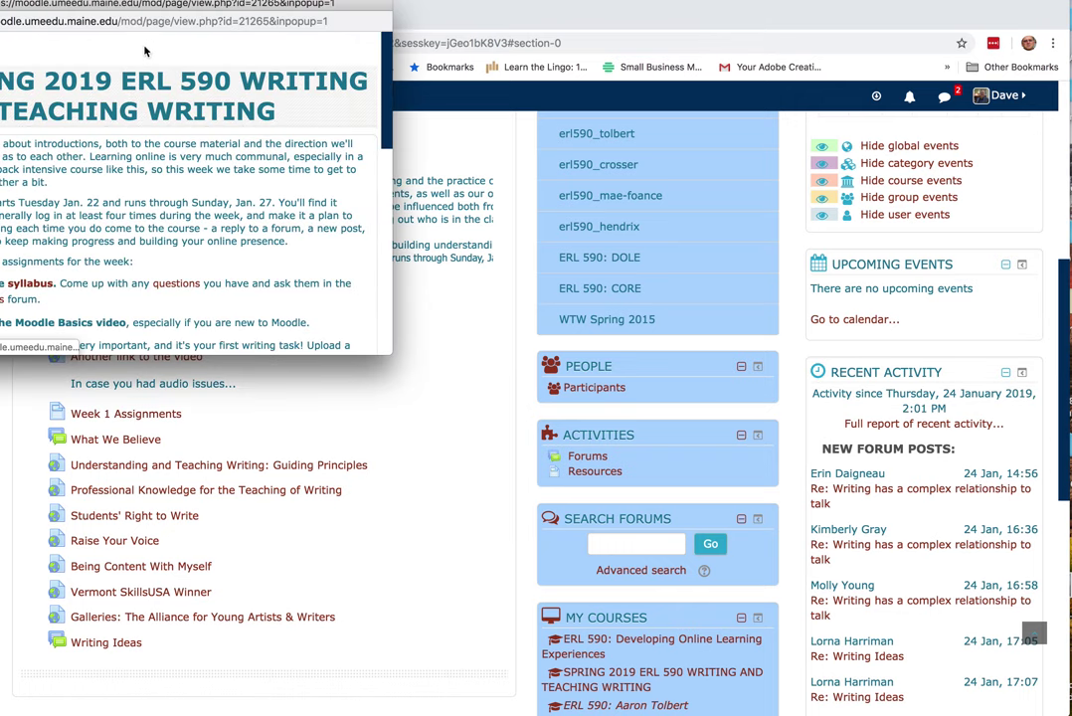
drag(129, 6, 381, 37)
scroll(317, 296, down, 4)
scroll(317, 304, down, 1)
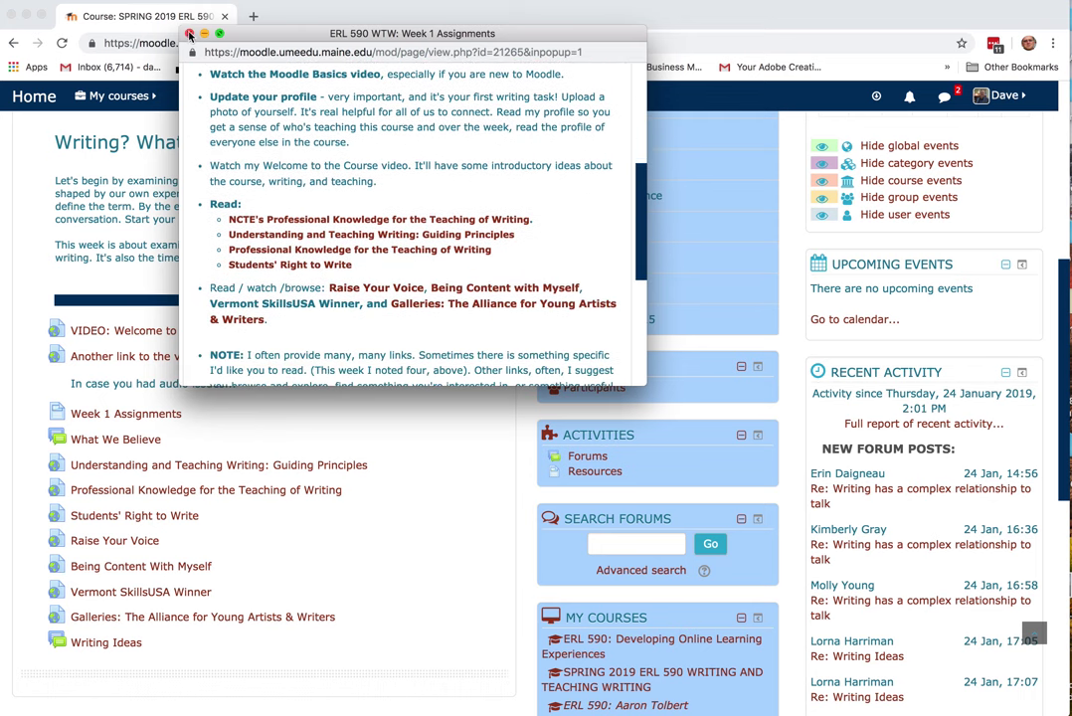
click(189, 34)
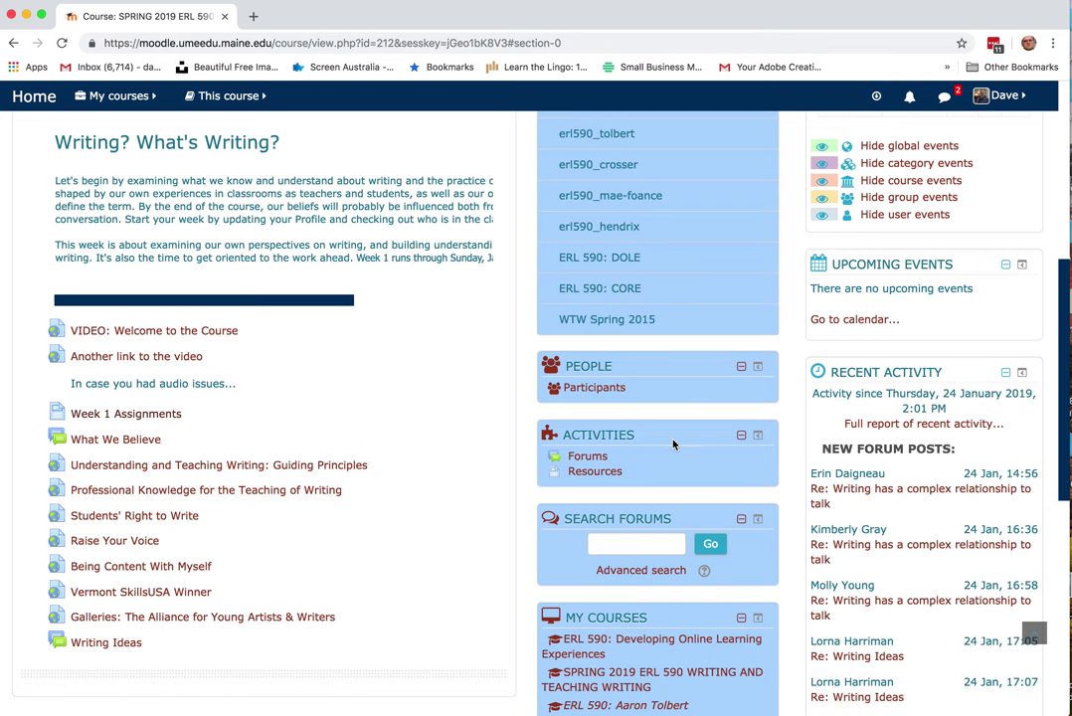
Step: Browse all course blog entries, including the Six Word Memoir Project post, then return to the course
scroll(491, 489, up, 2)
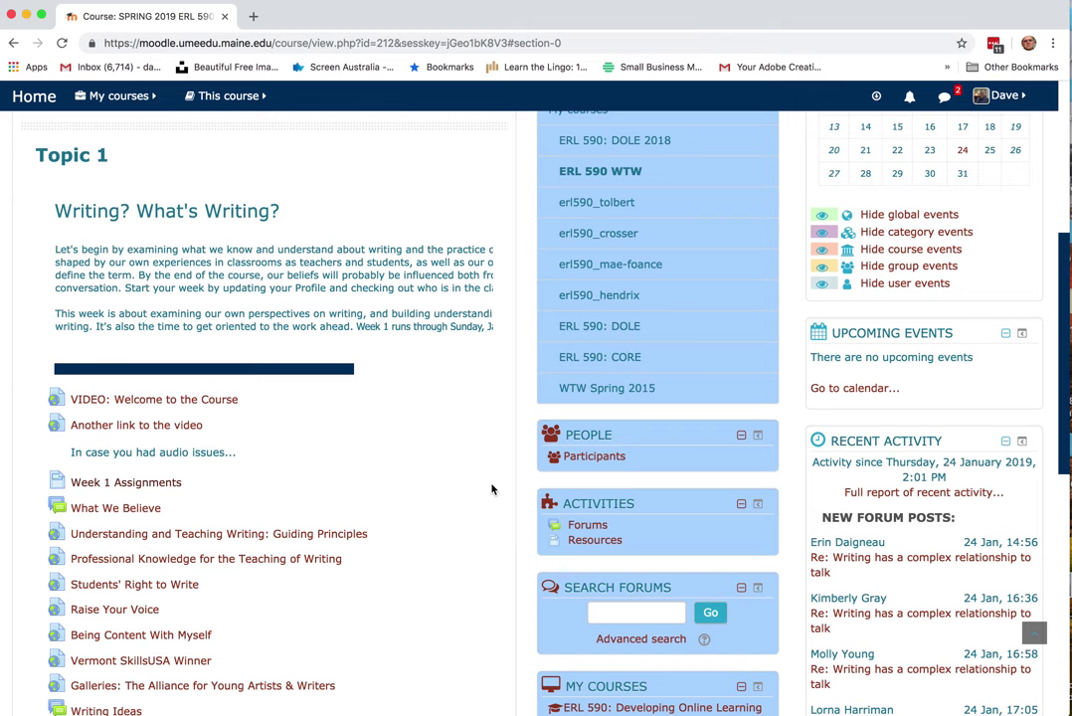
scroll(491, 489, down, 10)
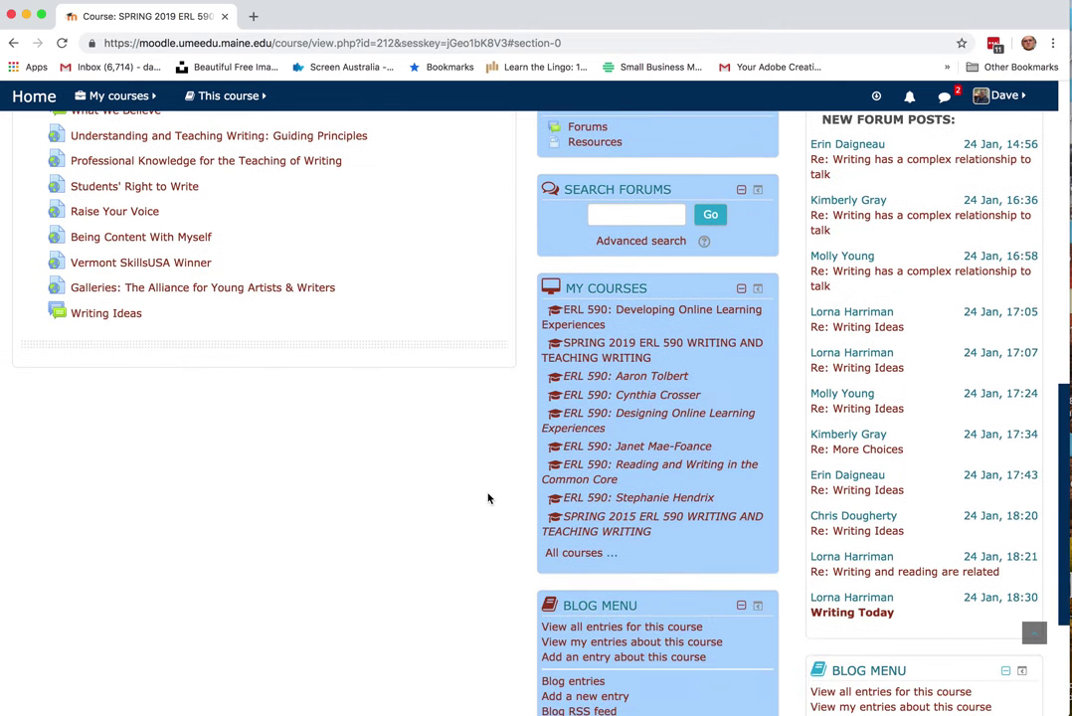
scroll(487, 498, down, 3)
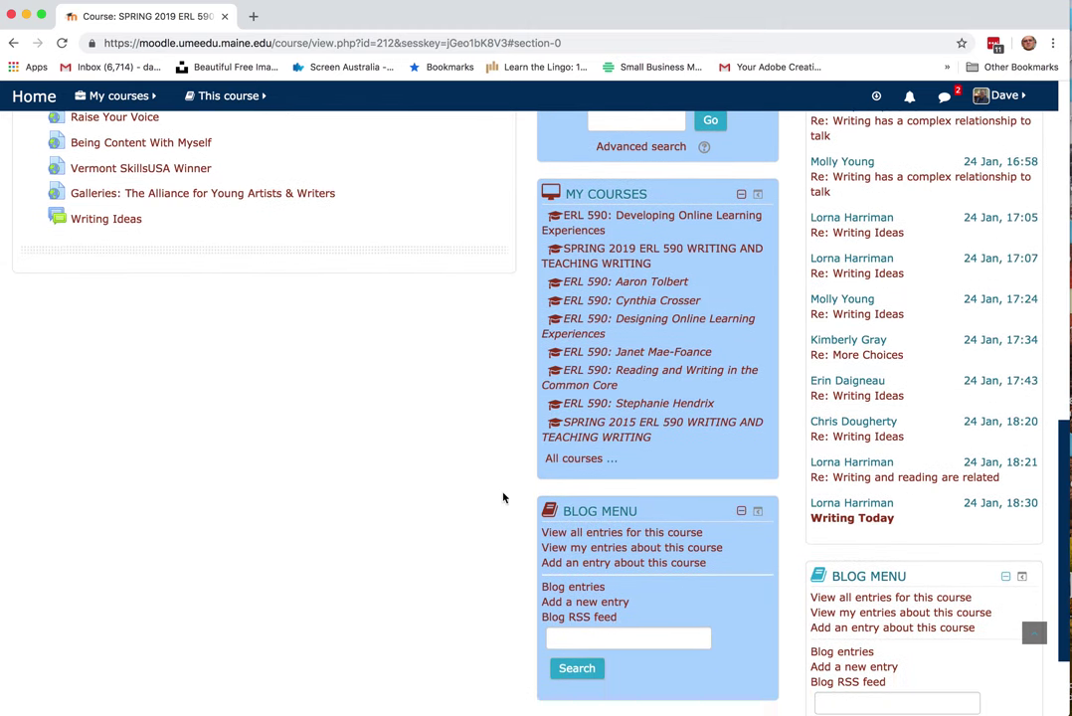
click(595, 535)
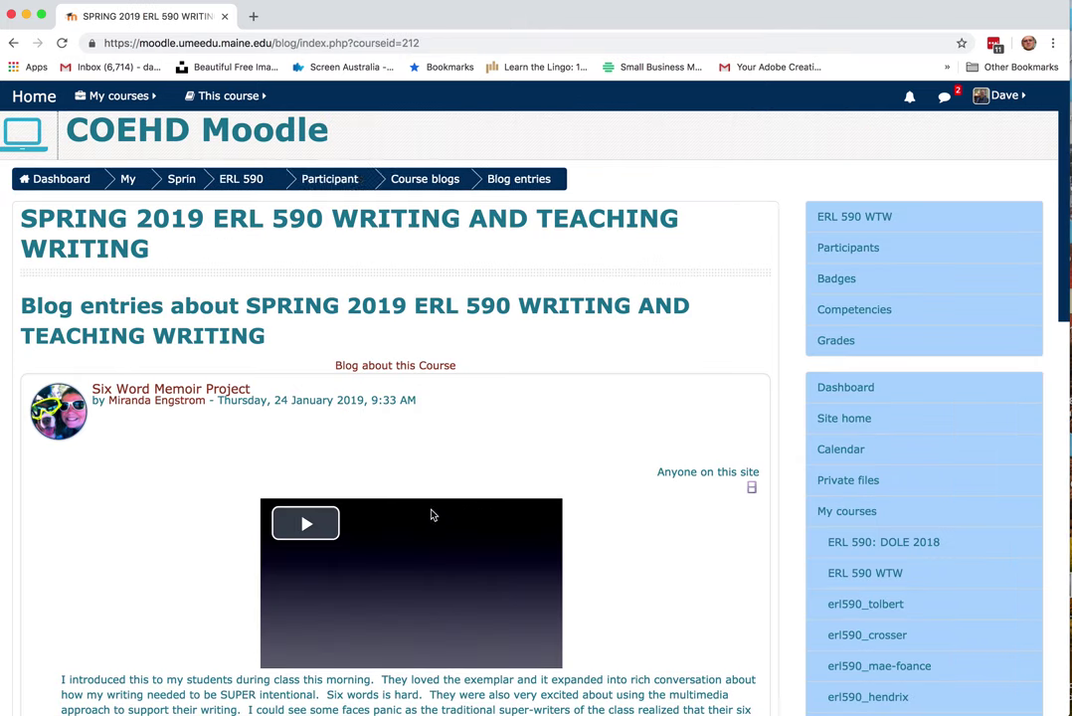
scroll(497, 452, down, 5)
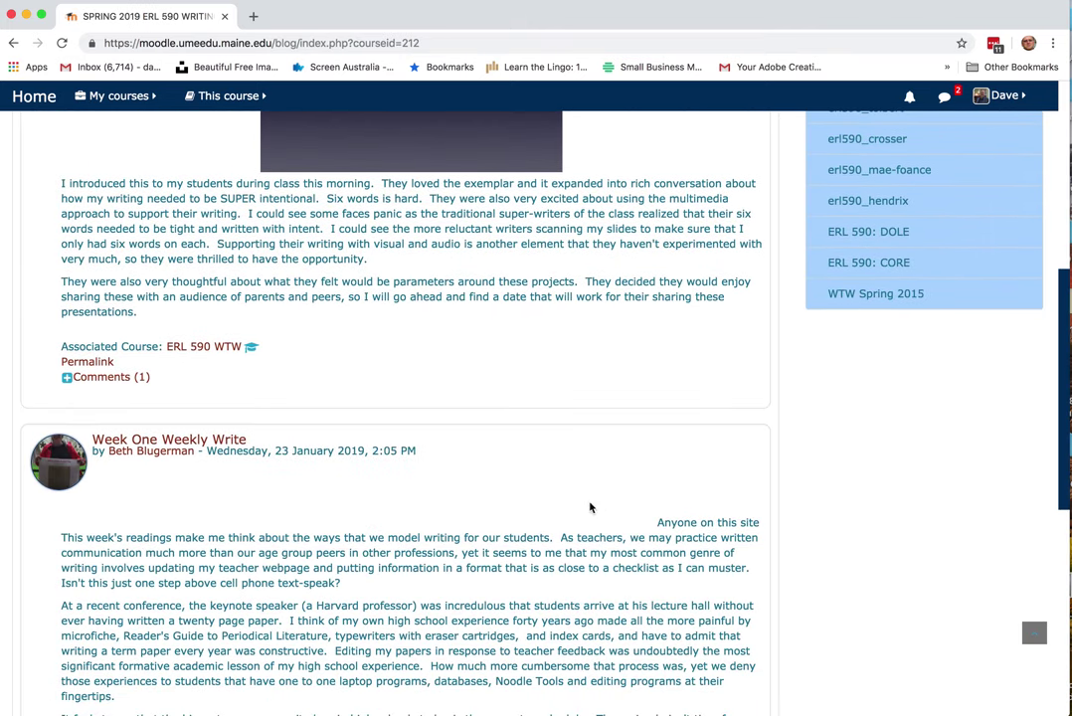
scroll(592, 507, down, 5)
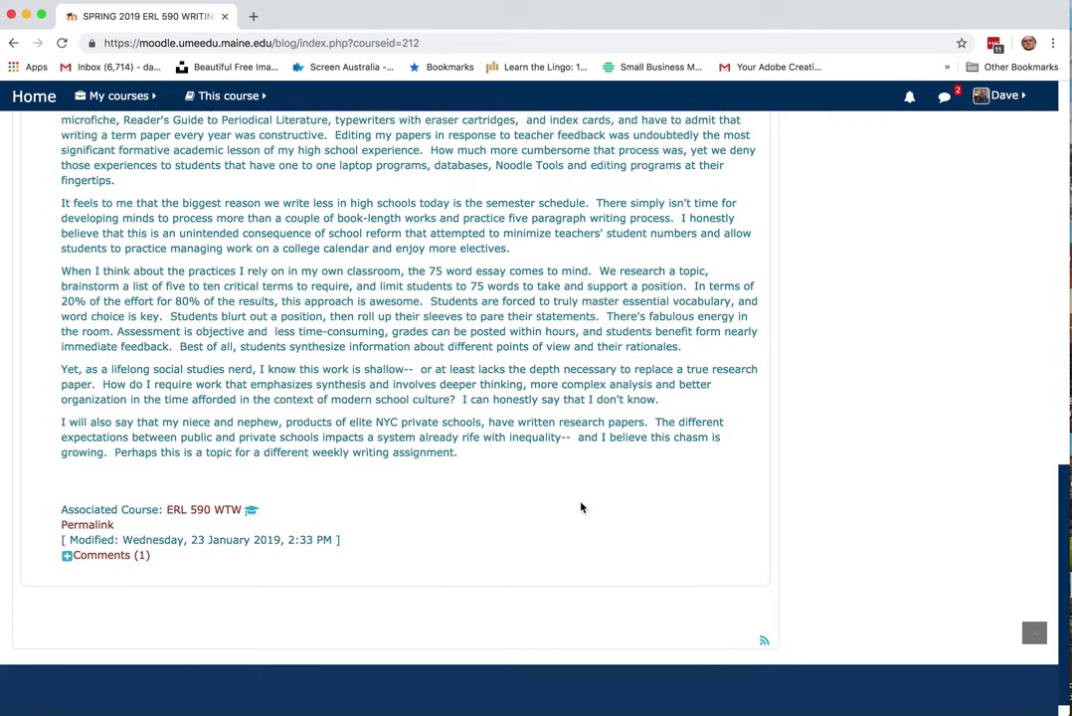
scroll(581, 507, up, 4)
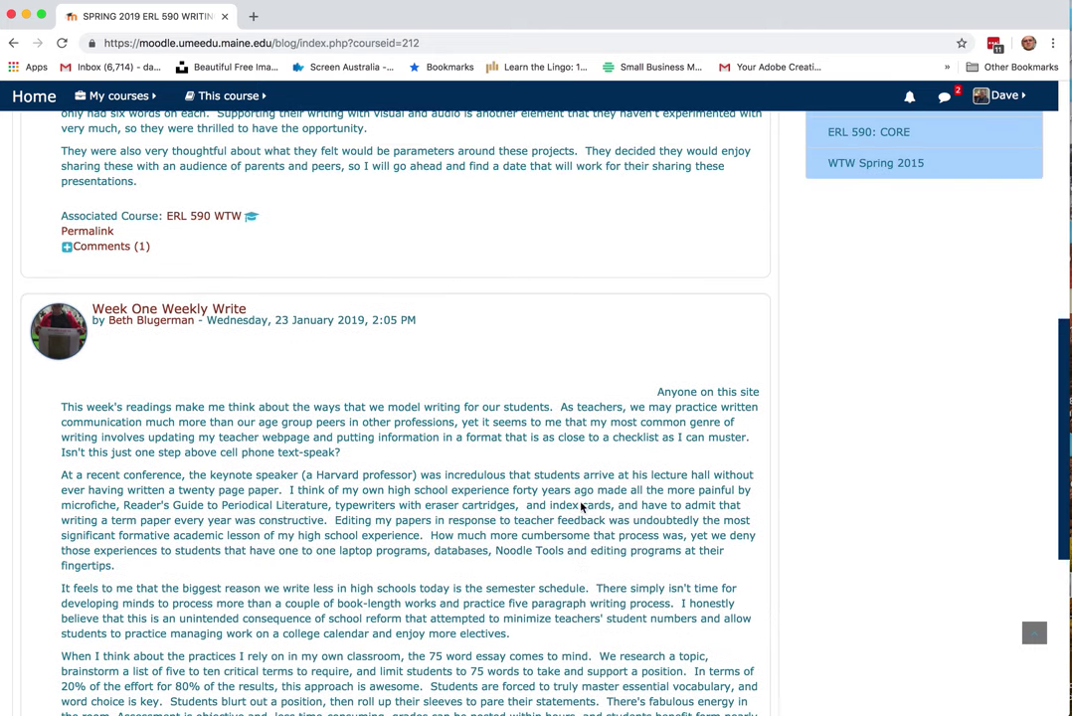
scroll(582, 506, up, 1)
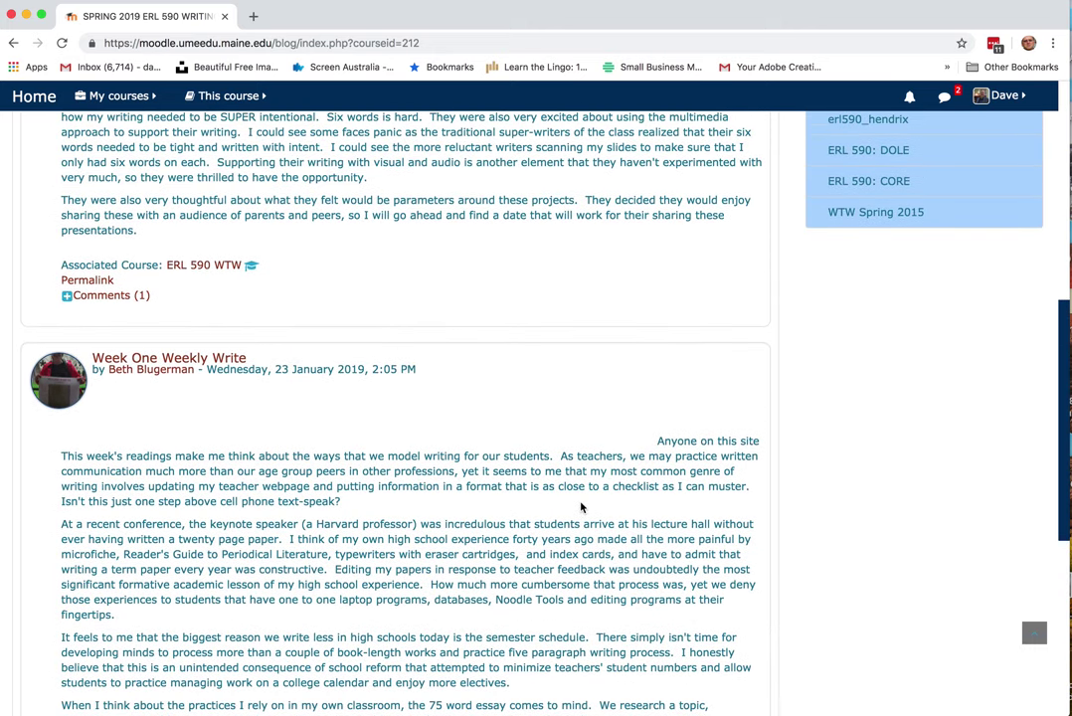
scroll(581, 507, up, 1)
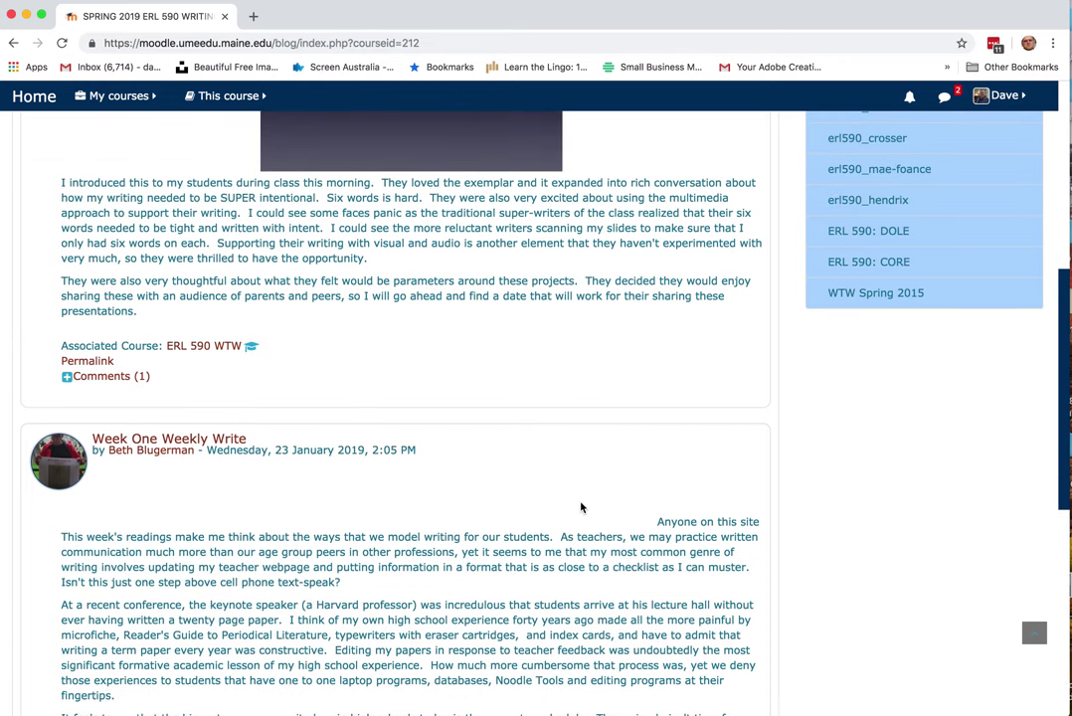
scroll(582, 507, up, 5)
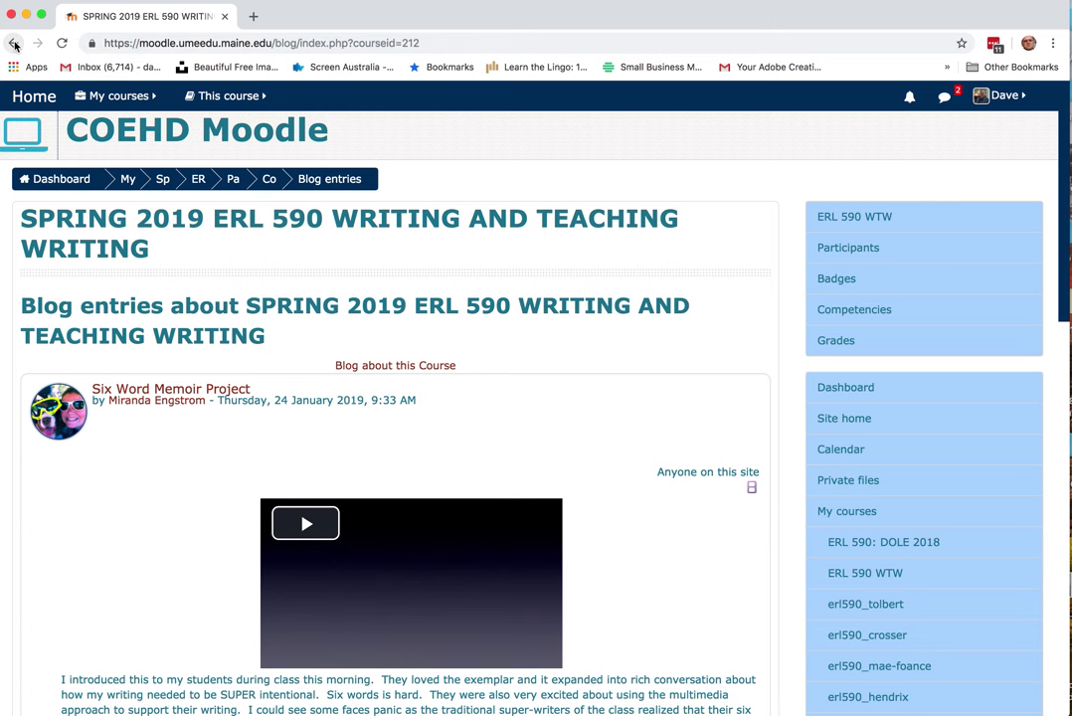
click(14, 43)
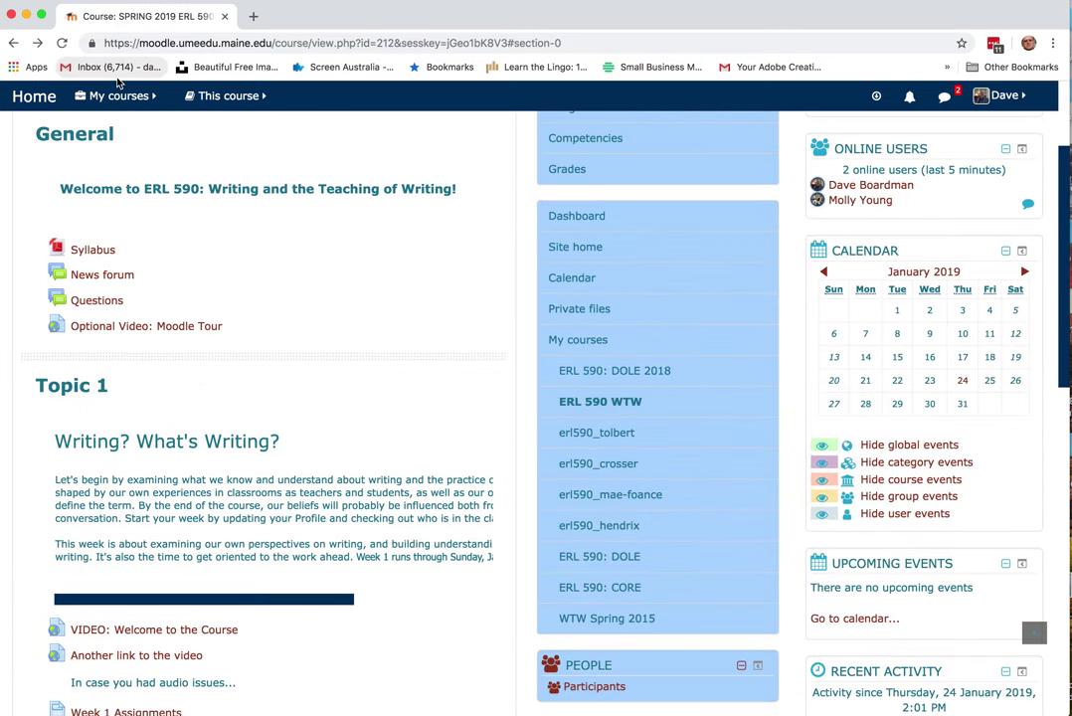
Step: Open Participants from the People block and scroll through the ERL 590 WTW member list
scroll(790, 439, down, 1)
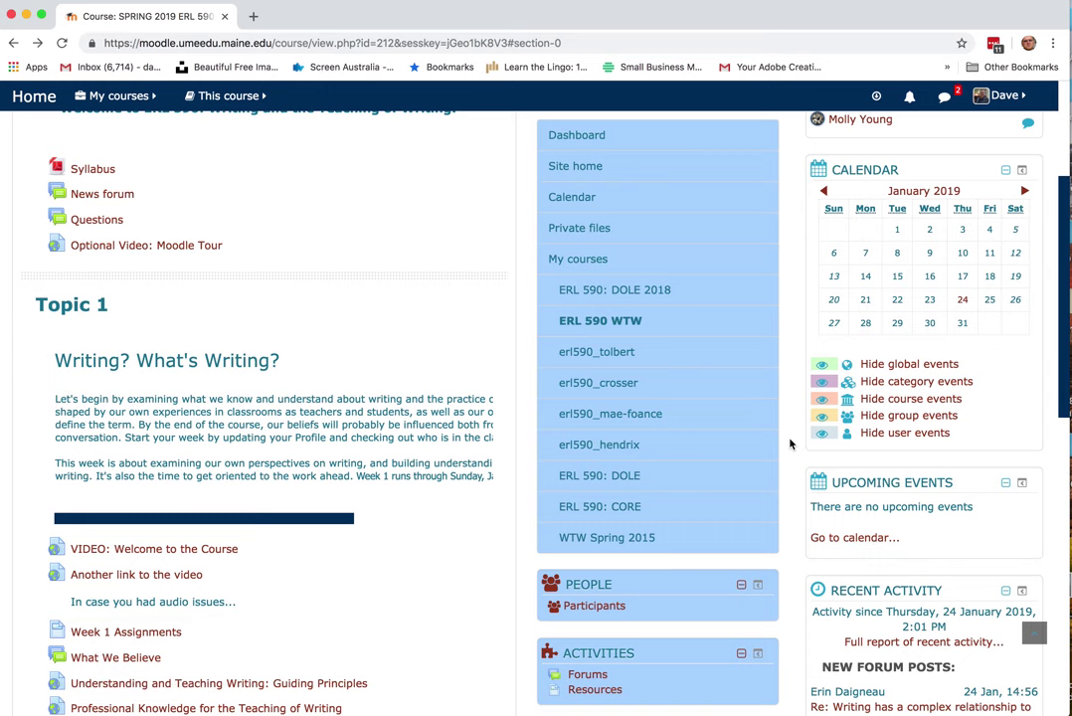
scroll(794, 452, down, 1)
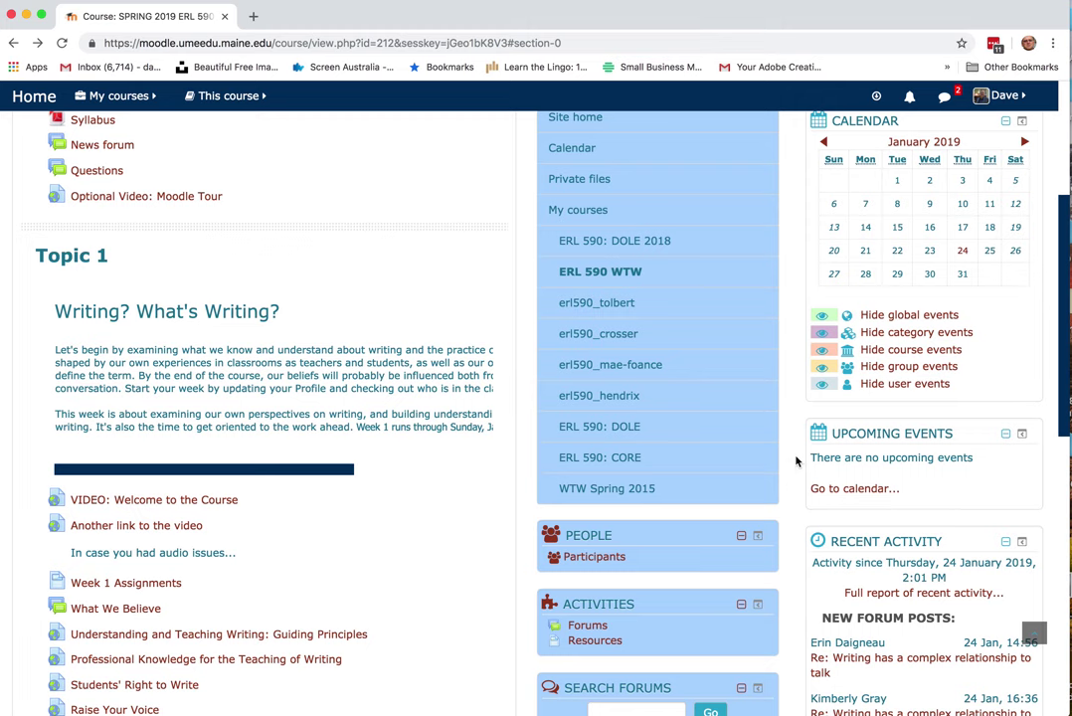
scroll(795, 457, down, 2)
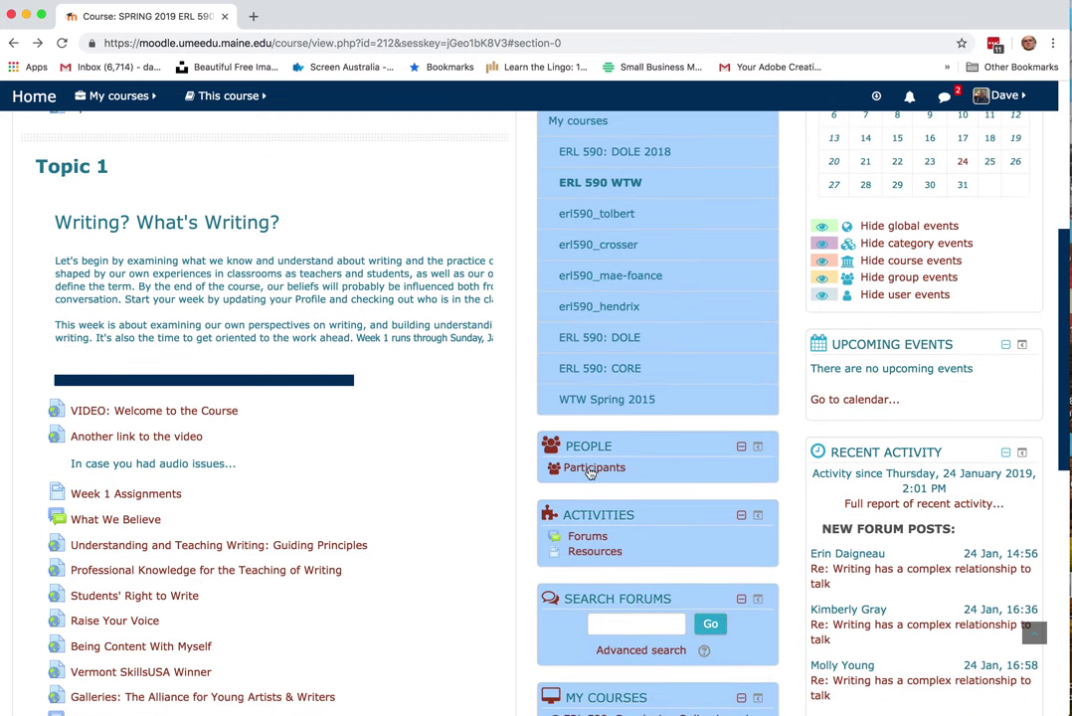
click(588, 470)
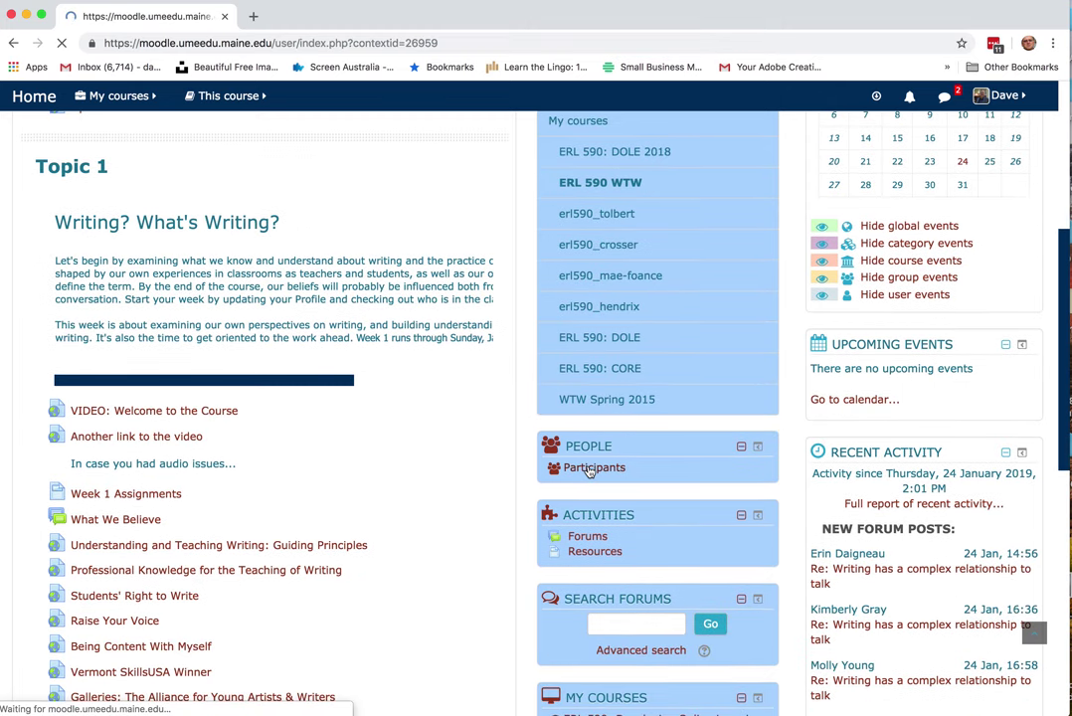
scroll(584, 483, down, 8)
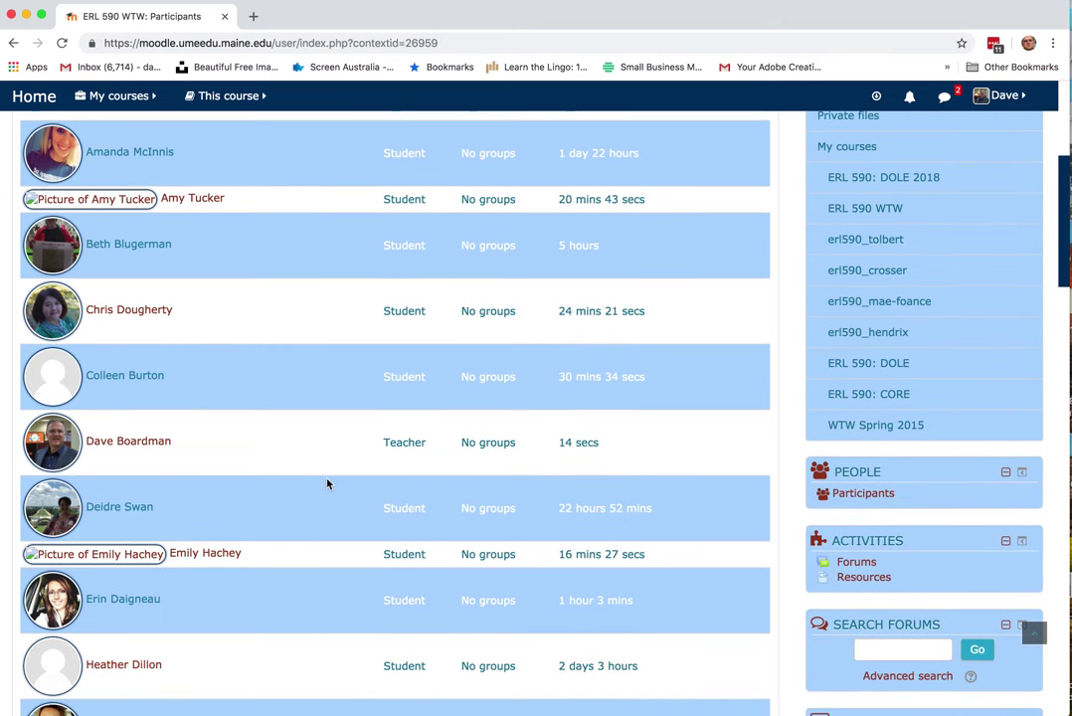
click(121, 423)
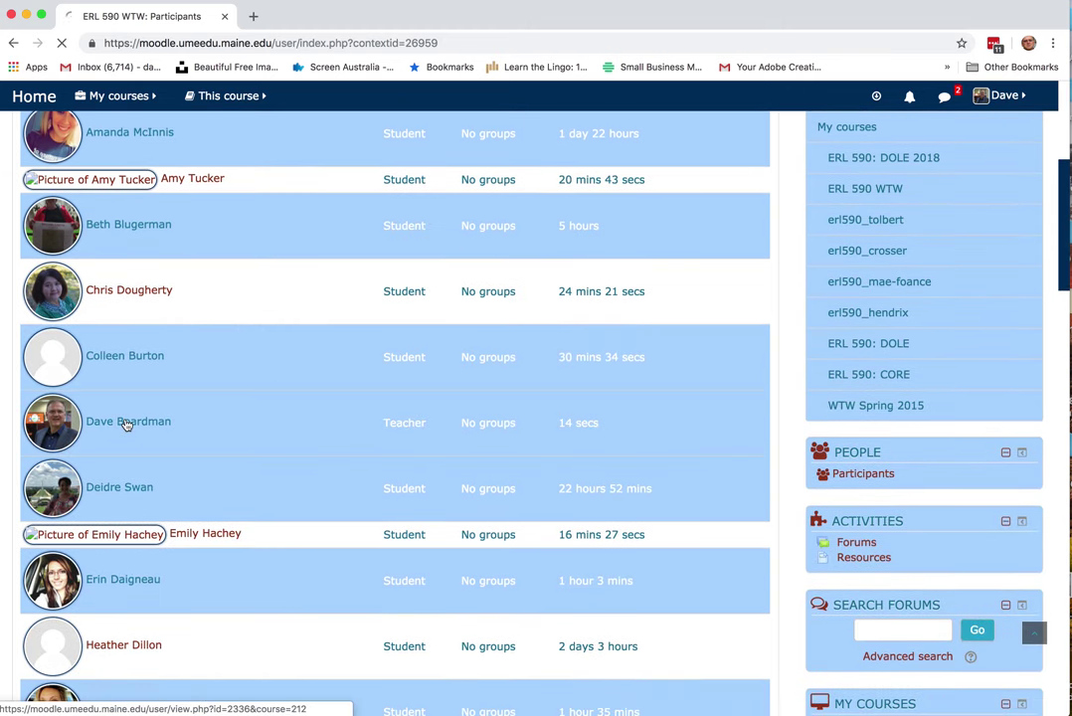
scroll(314, 443, down, 1)
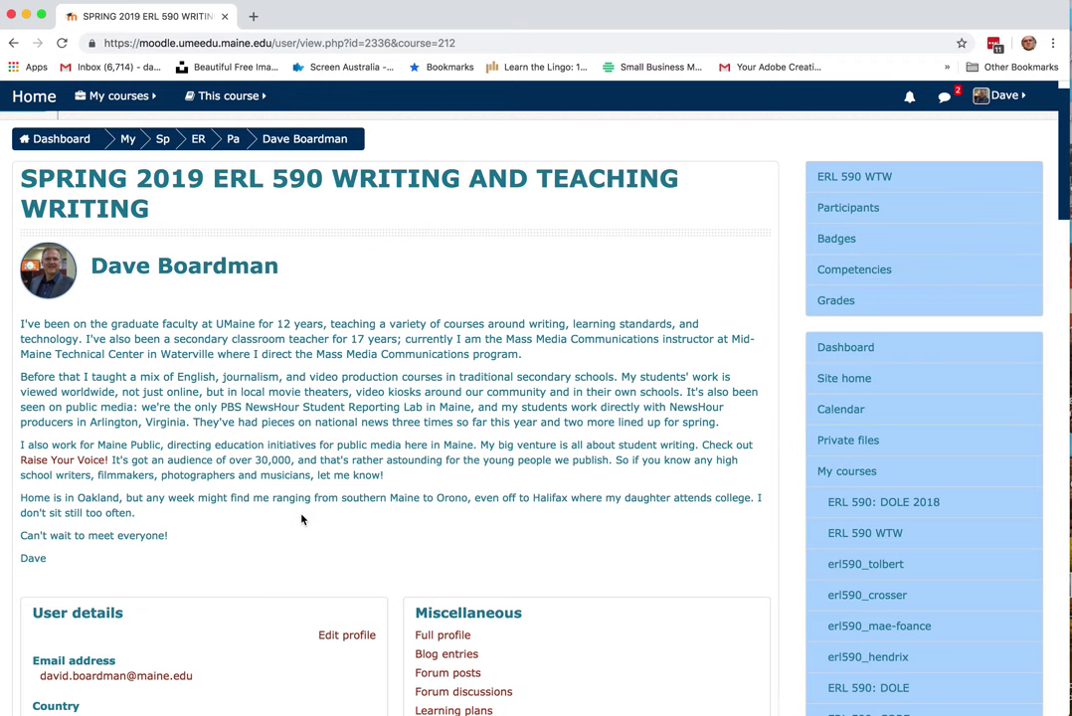
scroll(268, 512, up, 1)
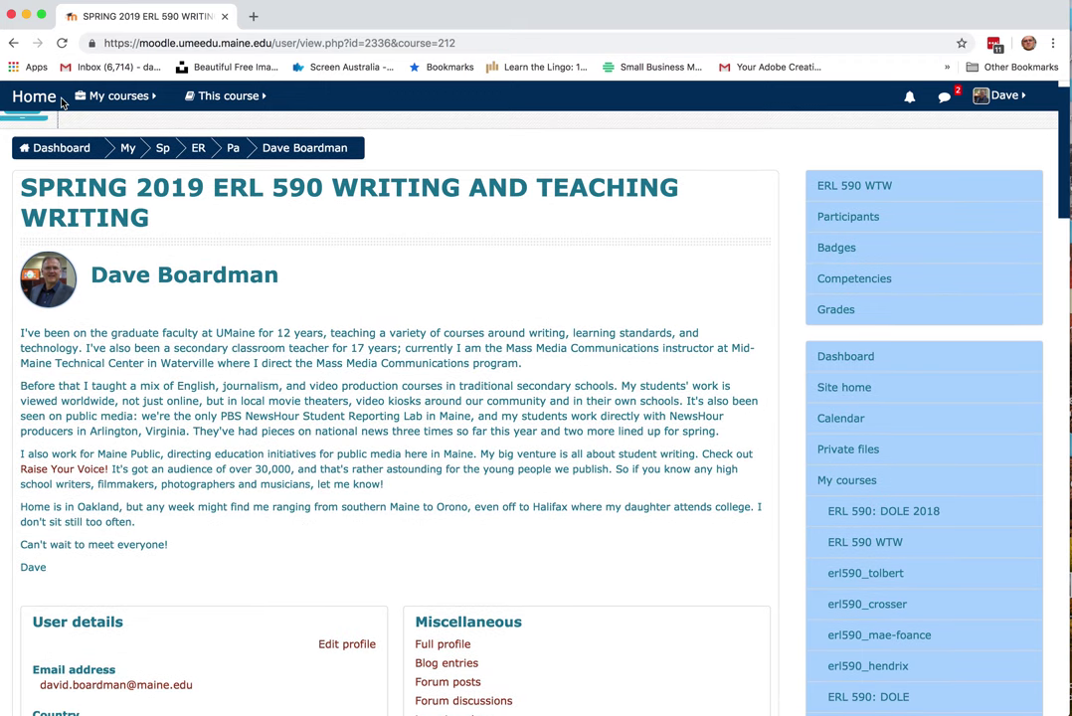
scroll(193, 421, down, 2)
scroll(193, 421, down, 10)
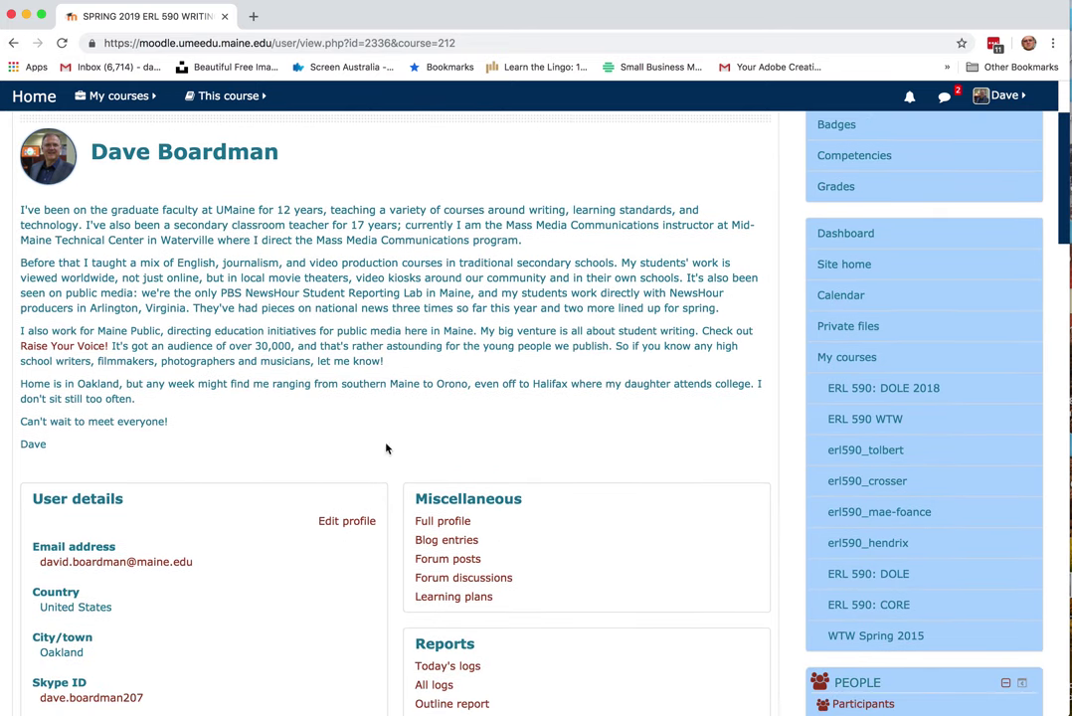
scroll(300, 497, down, 15)
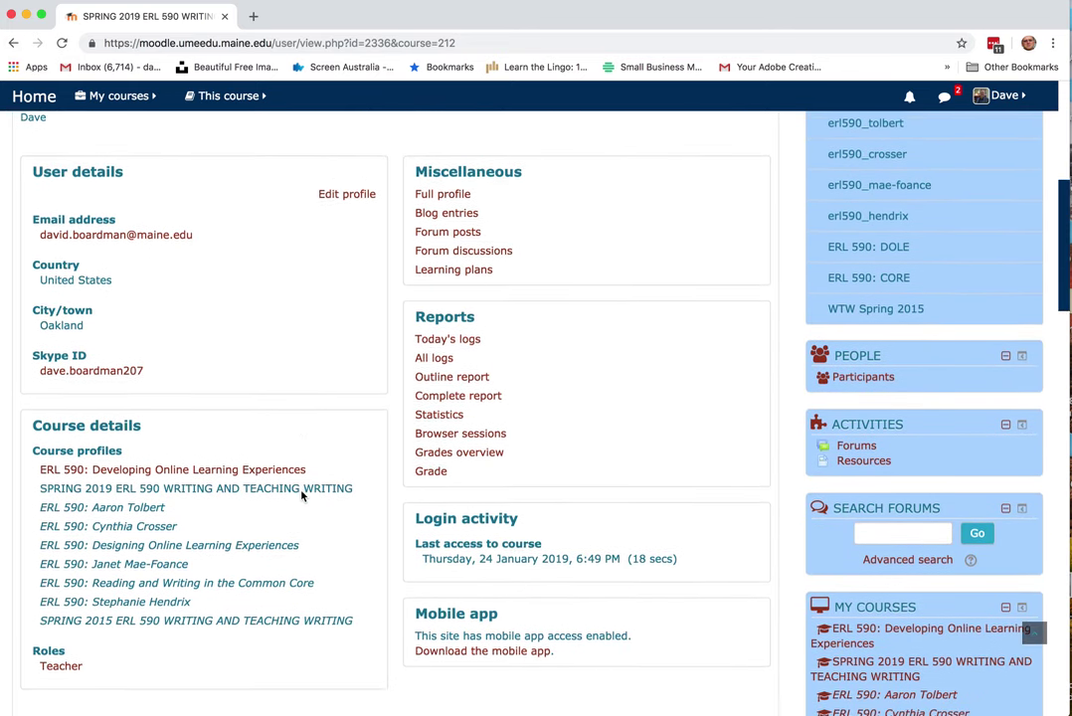
scroll(300, 491, up, 14)
scroll(301, 491, up, 13)
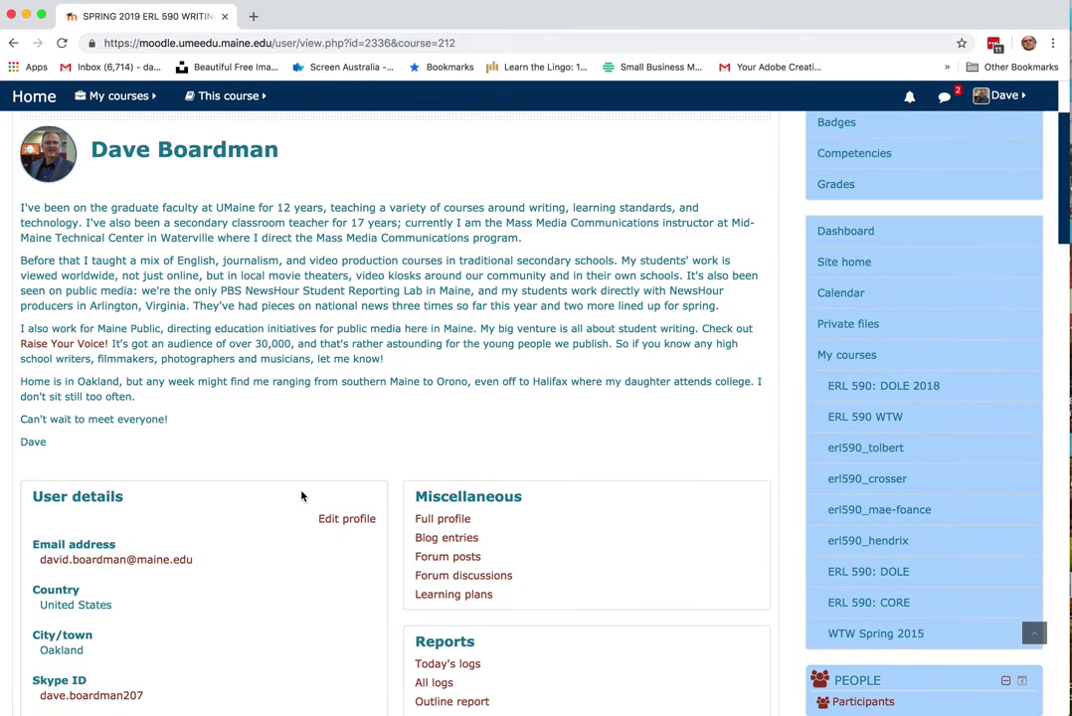
click(14, 43)
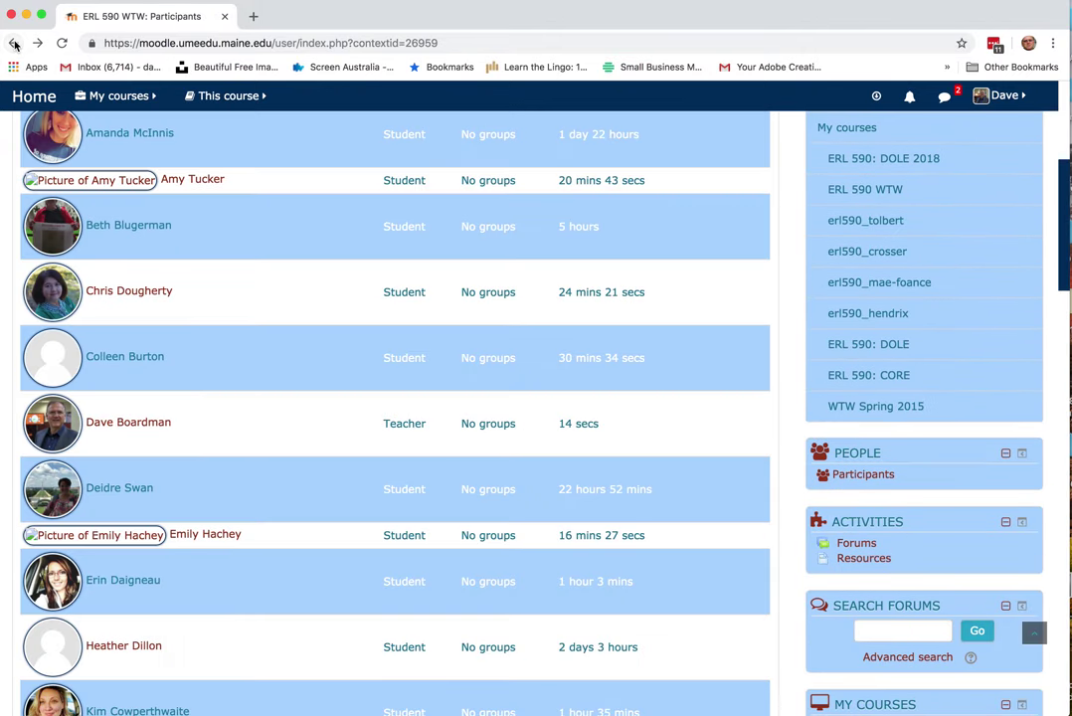
Step: Go back to the course, reopen Participants, and open the first student's profile
click(14, 43)
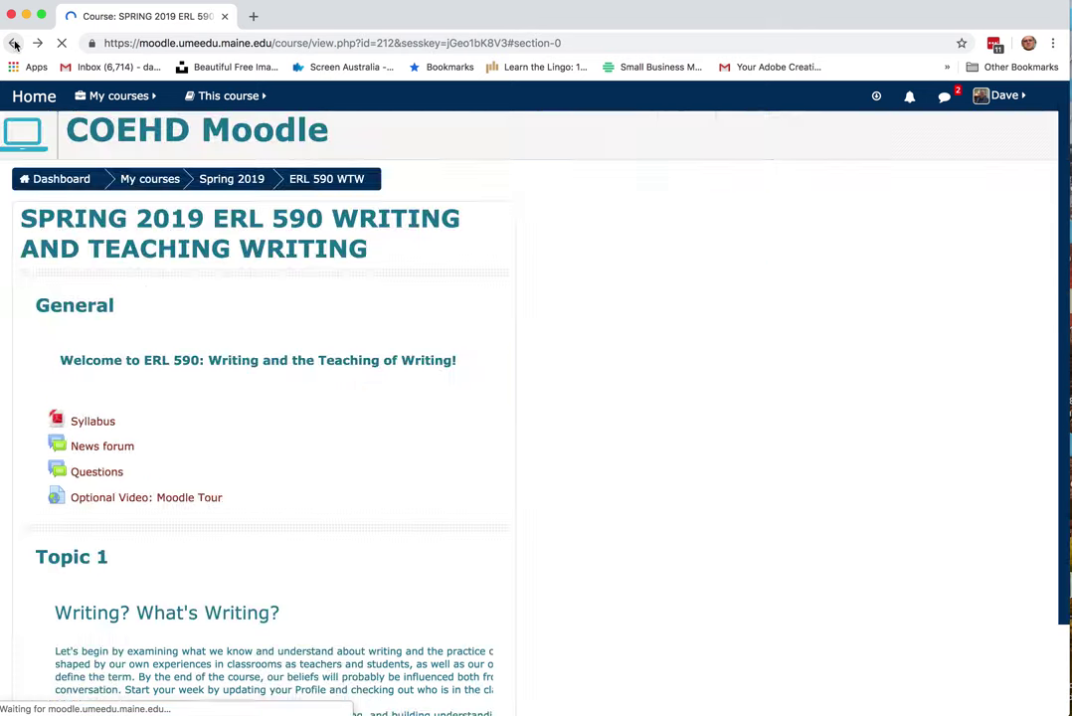
scroll(639, 526, up, 8)
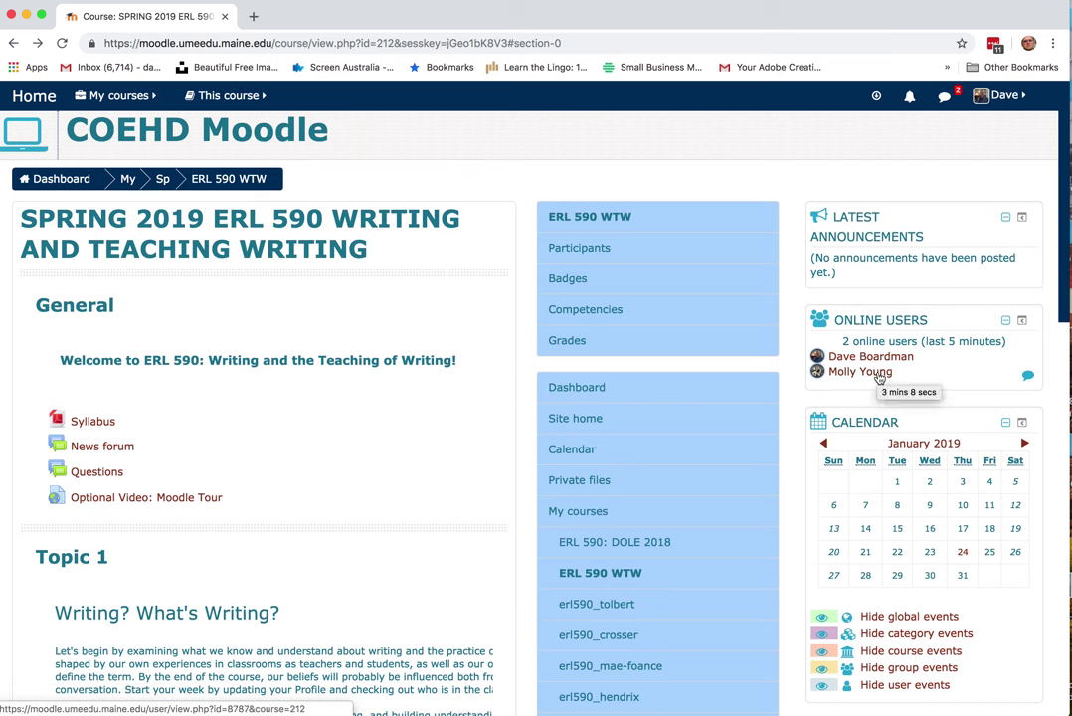
scroll(767, 417, down, 5)
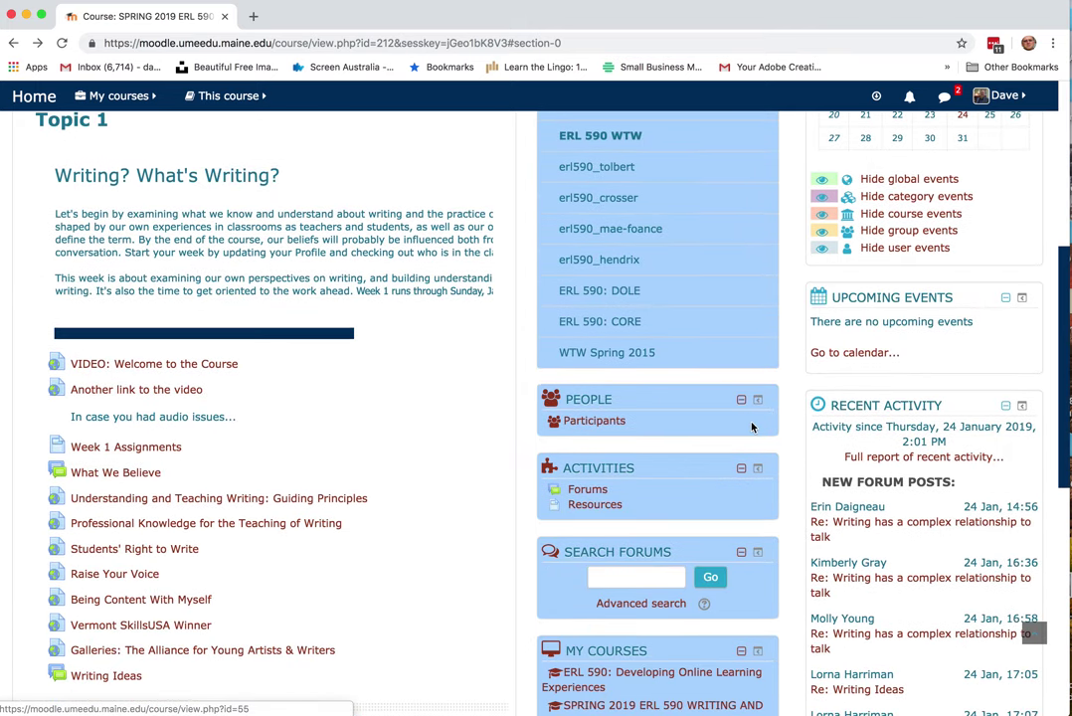
scroll(750, 432, down, 6)
scroll(749, 443, up, 4)
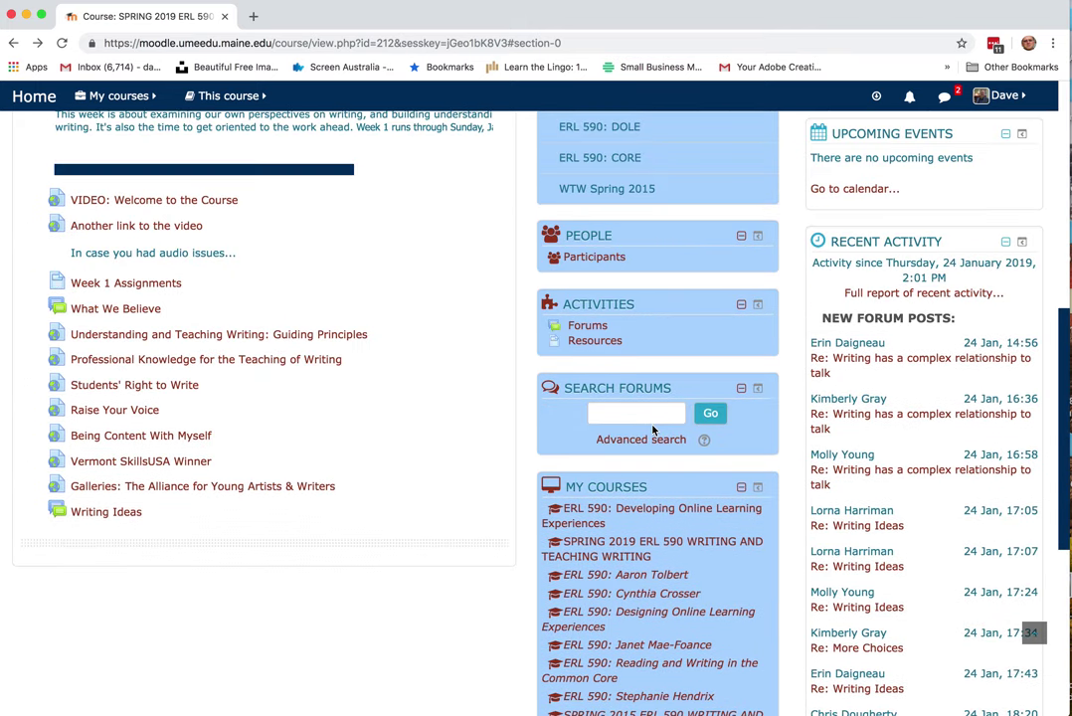
click(598, 257)
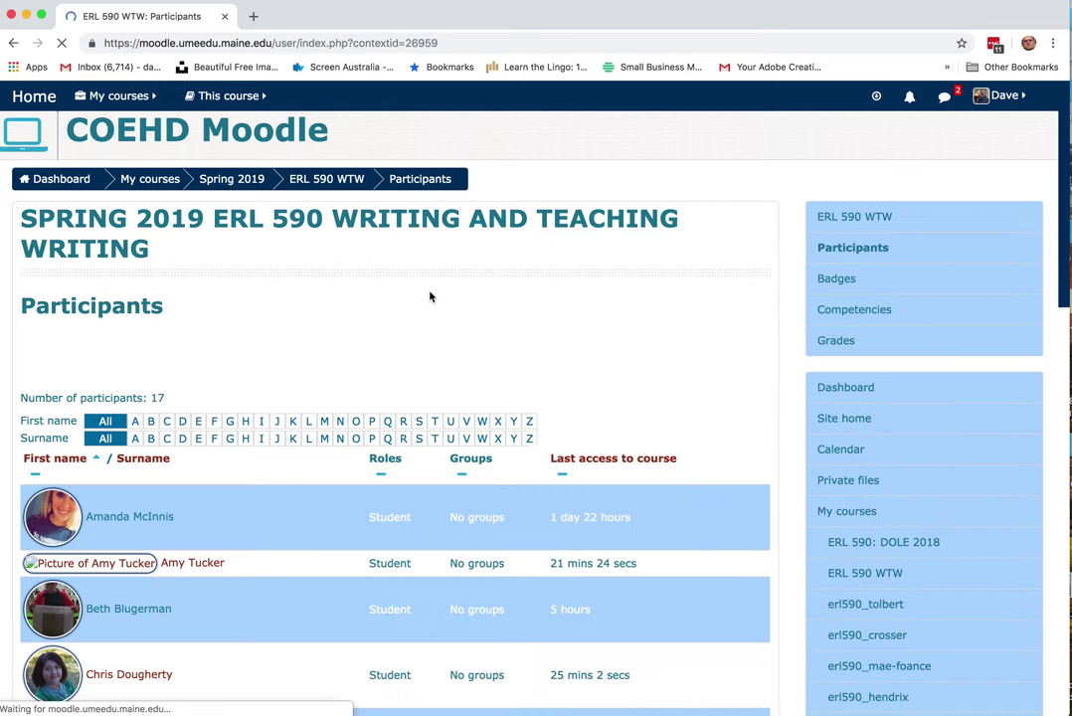
click(154, 518)
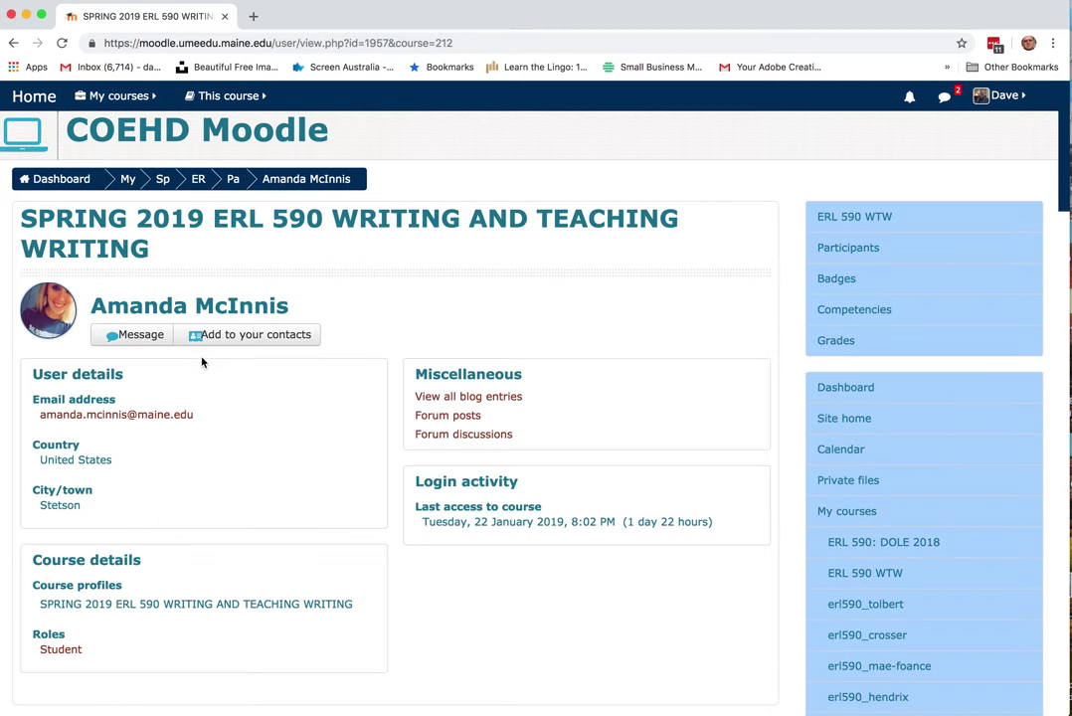
Step: Open an empty message conversation with the student, then back out through Participants to the course page
click(144, 338)
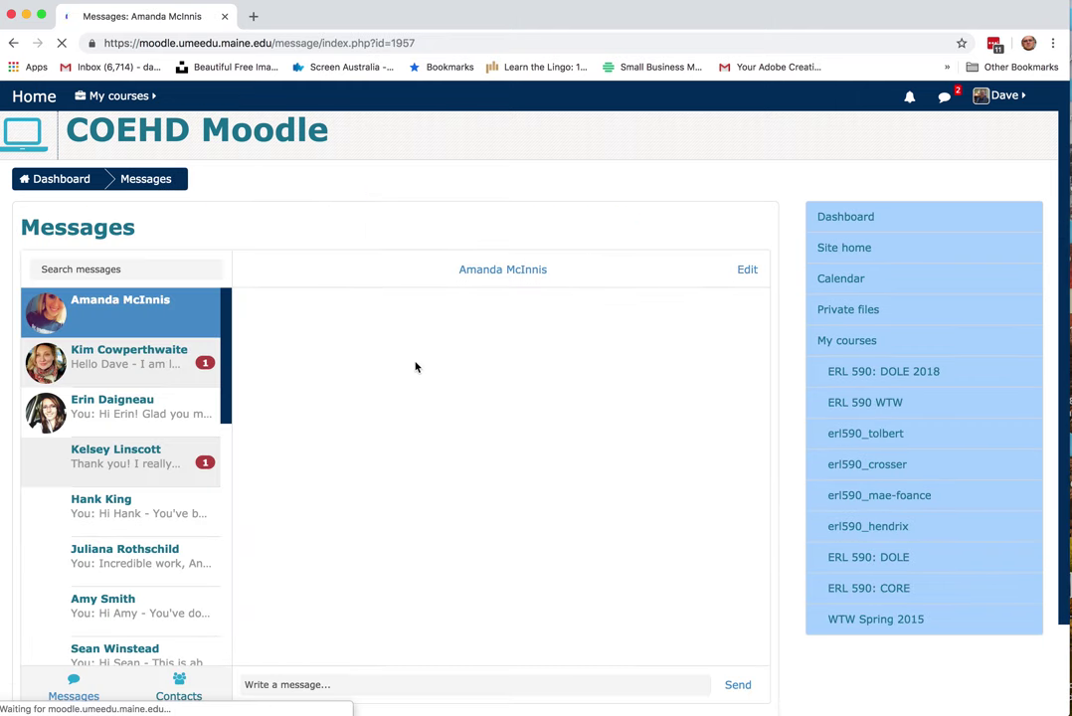
click(12, 42)
click(12, 43)
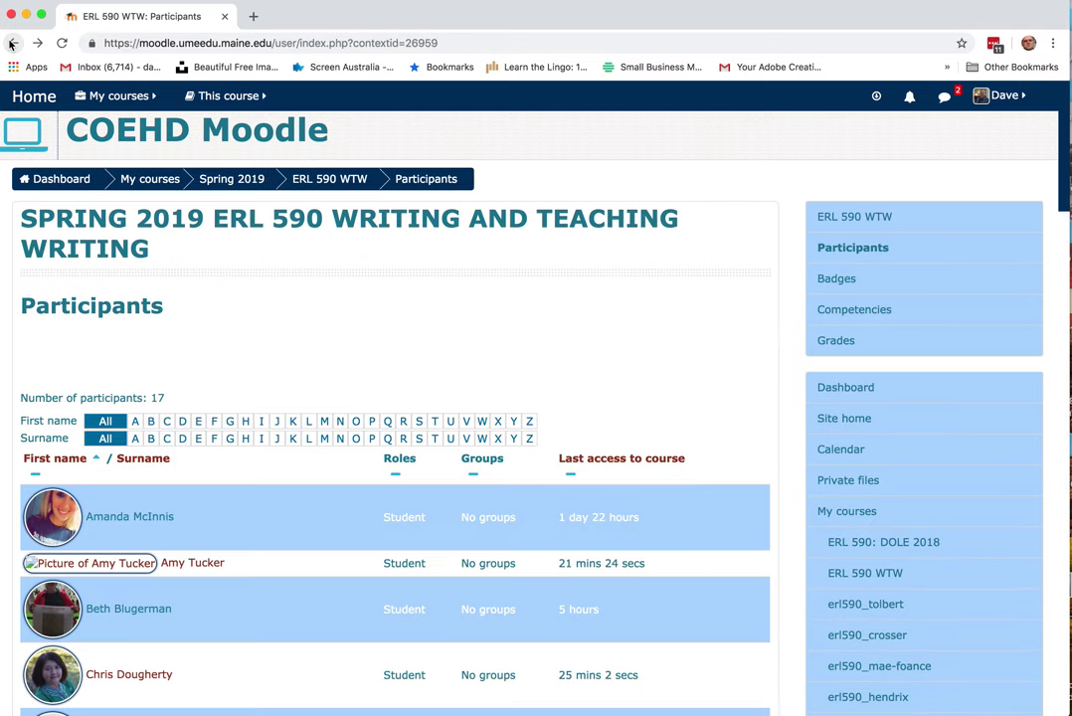
click(12, 42)
scroll(207, 421, up, 4)
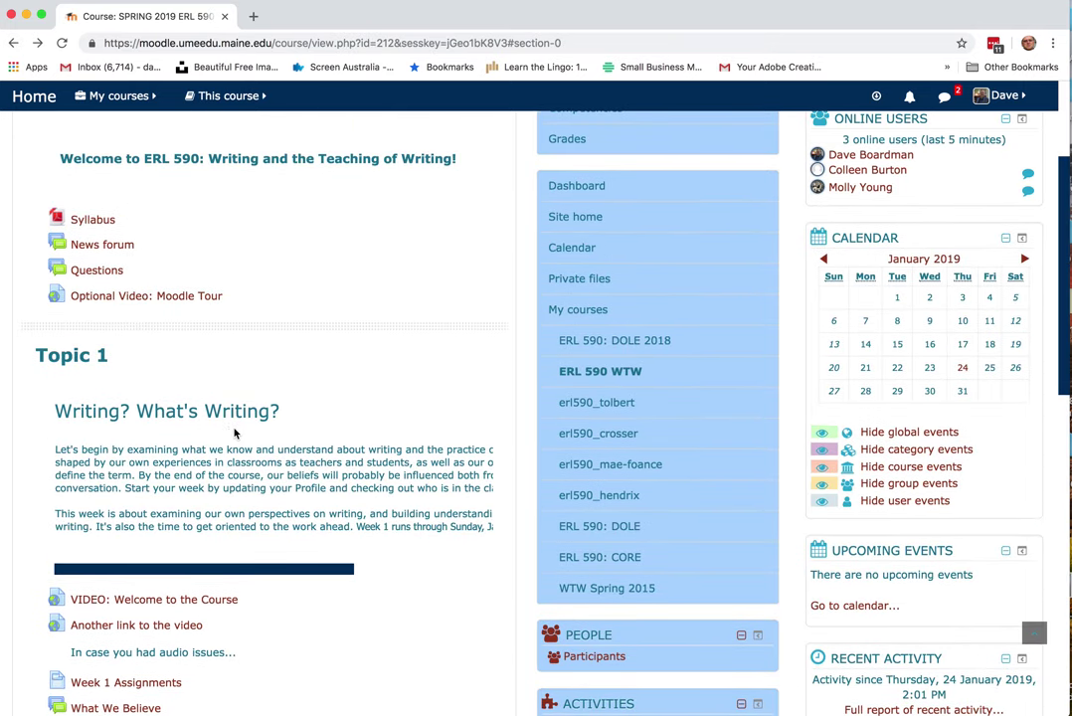
Step: Start a new Questions forum discussion with subject 'Test' and expand the full editor toolbar
click(96, 251)
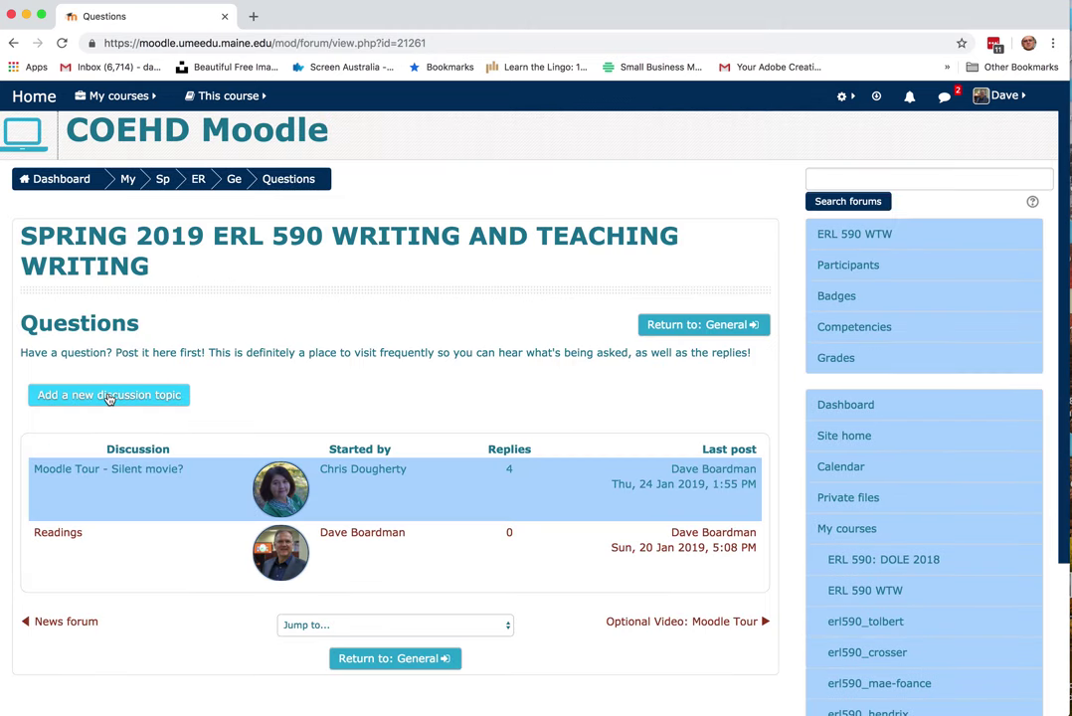
click(109, 395)
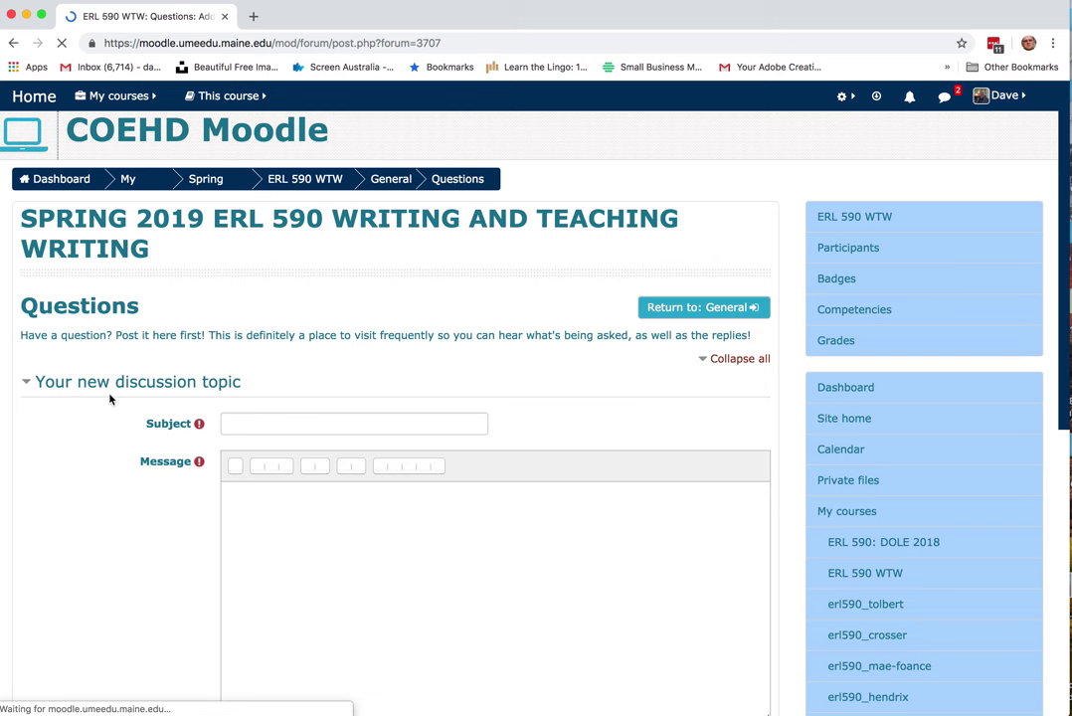
click(304, 422)
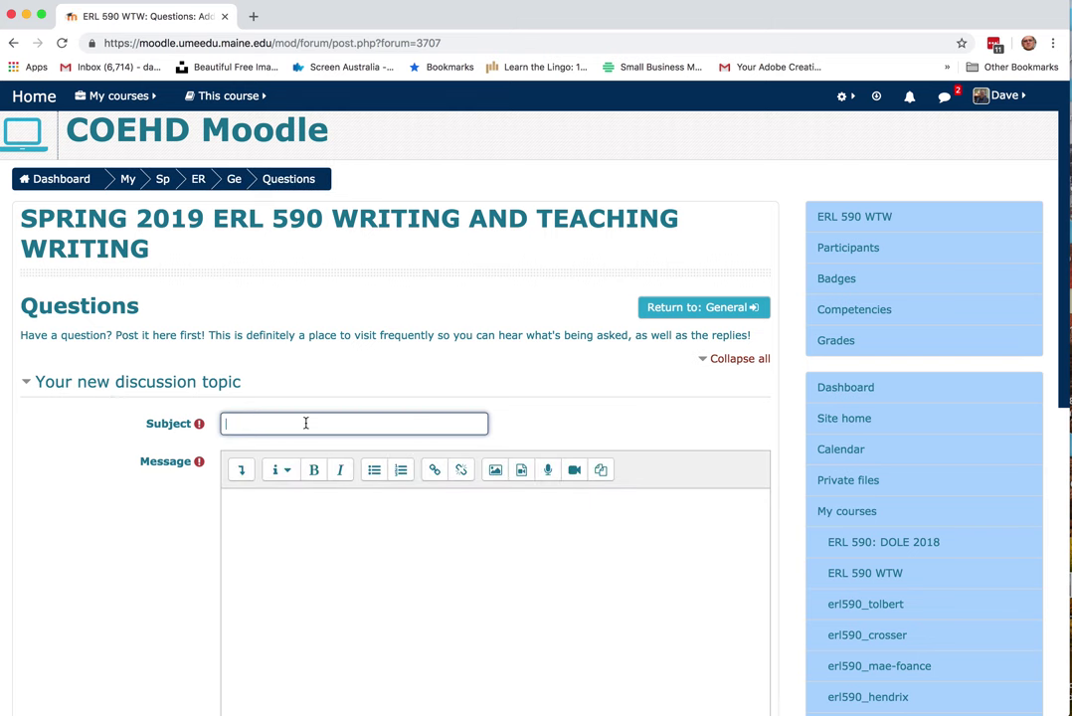
click(239, 473)
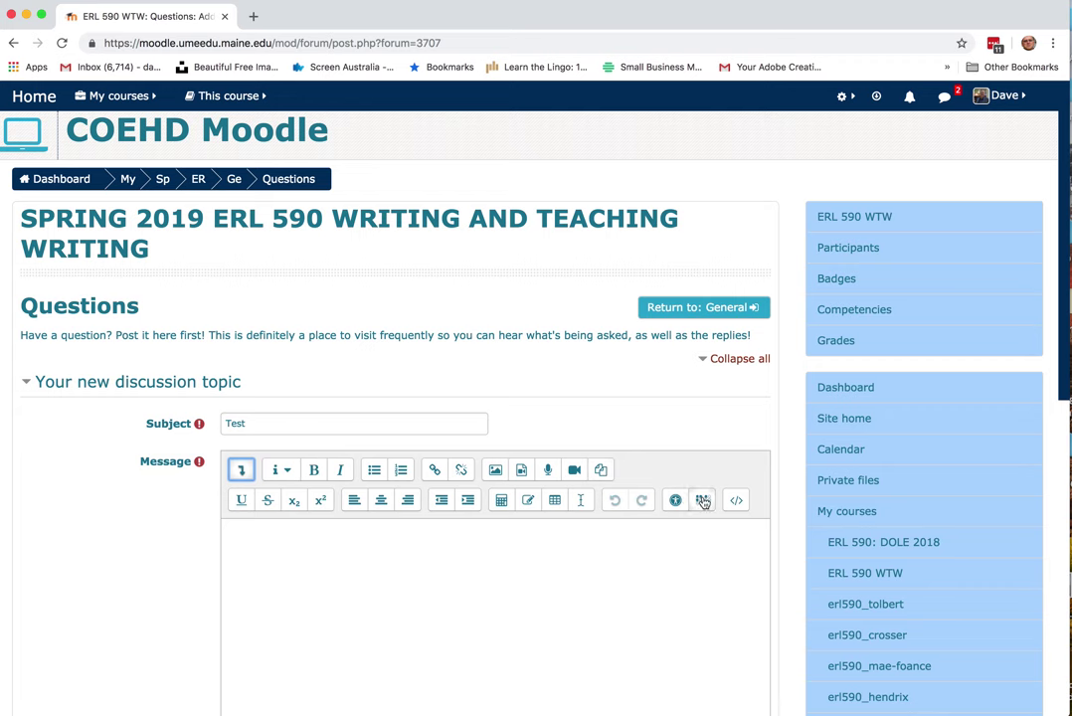
Step: Scroll through the new discussion form down to the Attachment and Tags fields
scroll(637, 527, down, 3)
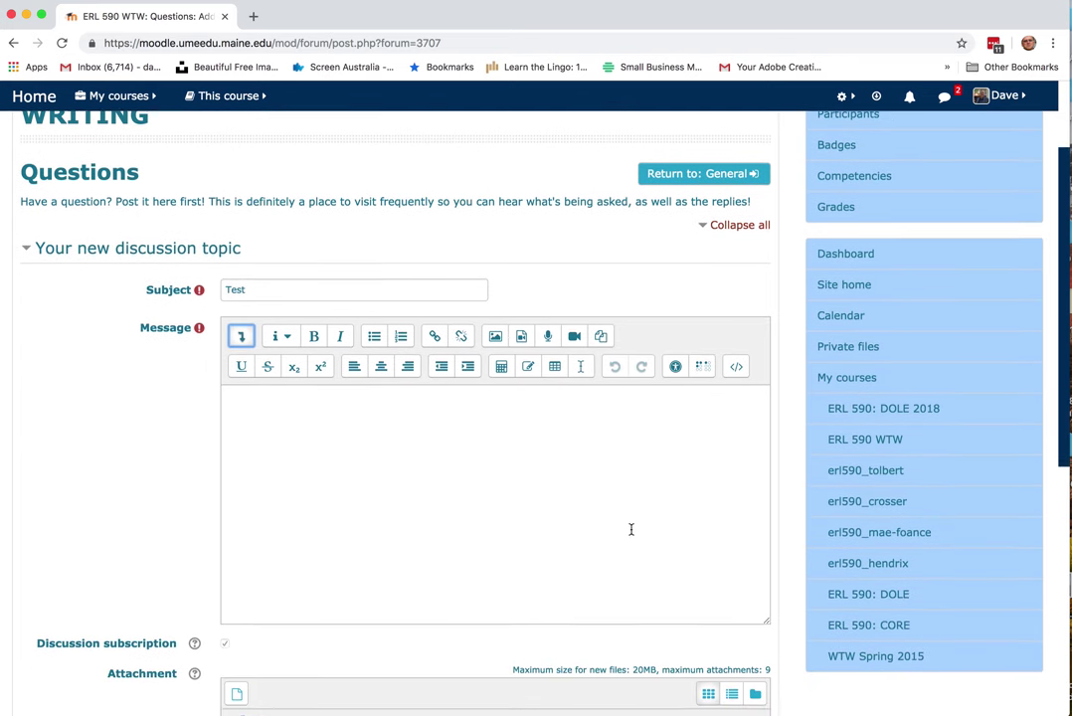
scroll(630, 528, down, 3)
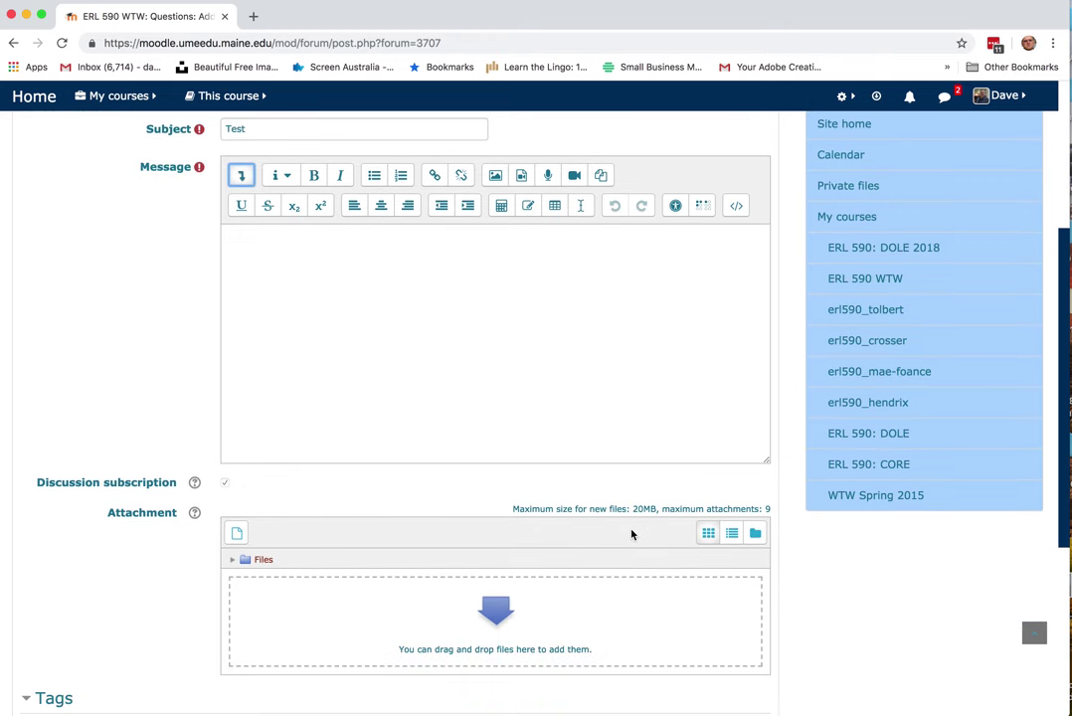
scroll(631, 531, up, 6)
scroll(276, 554, down, 1)
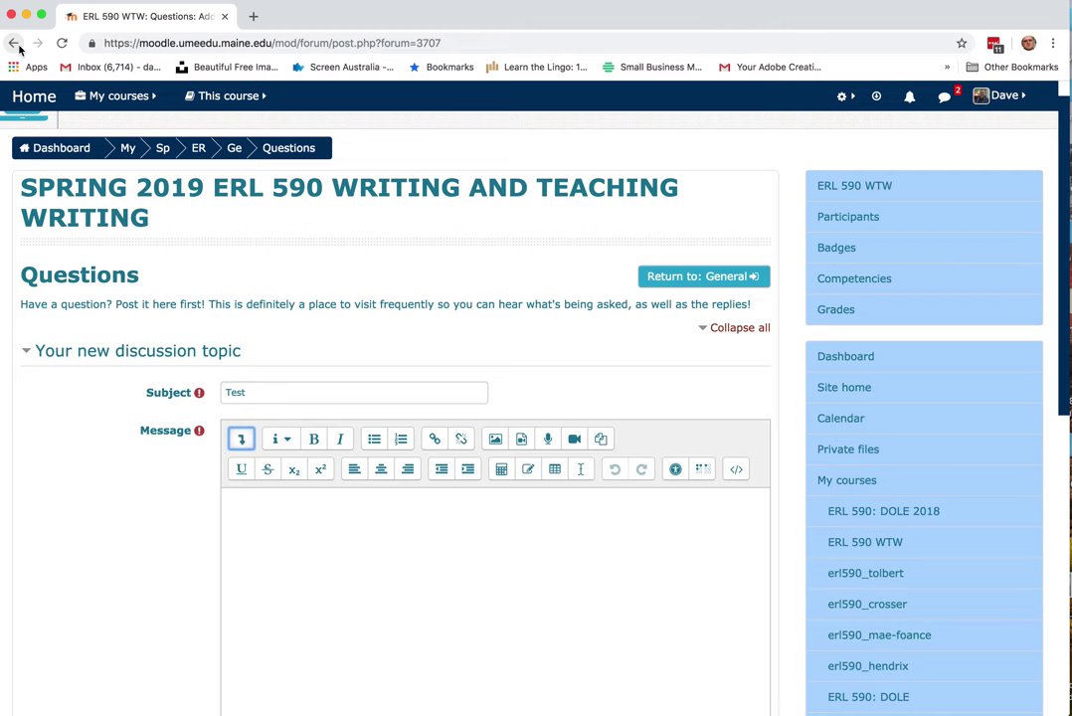
scroll(504, 591, down, 5)
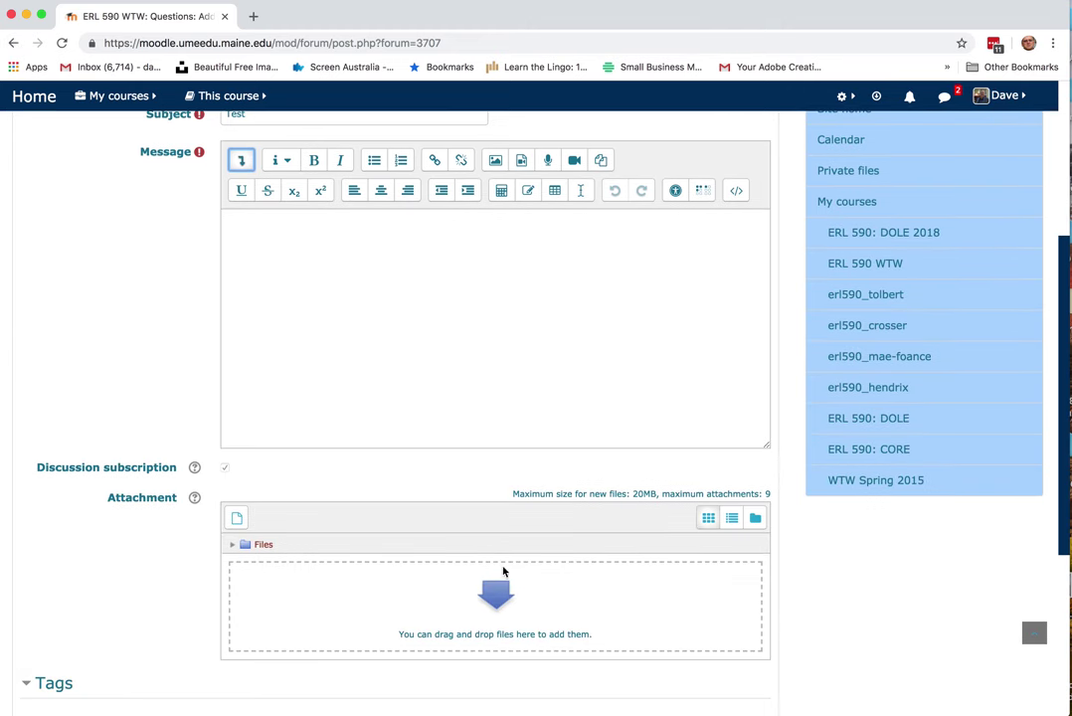
scroll(503, 374, down, 3)
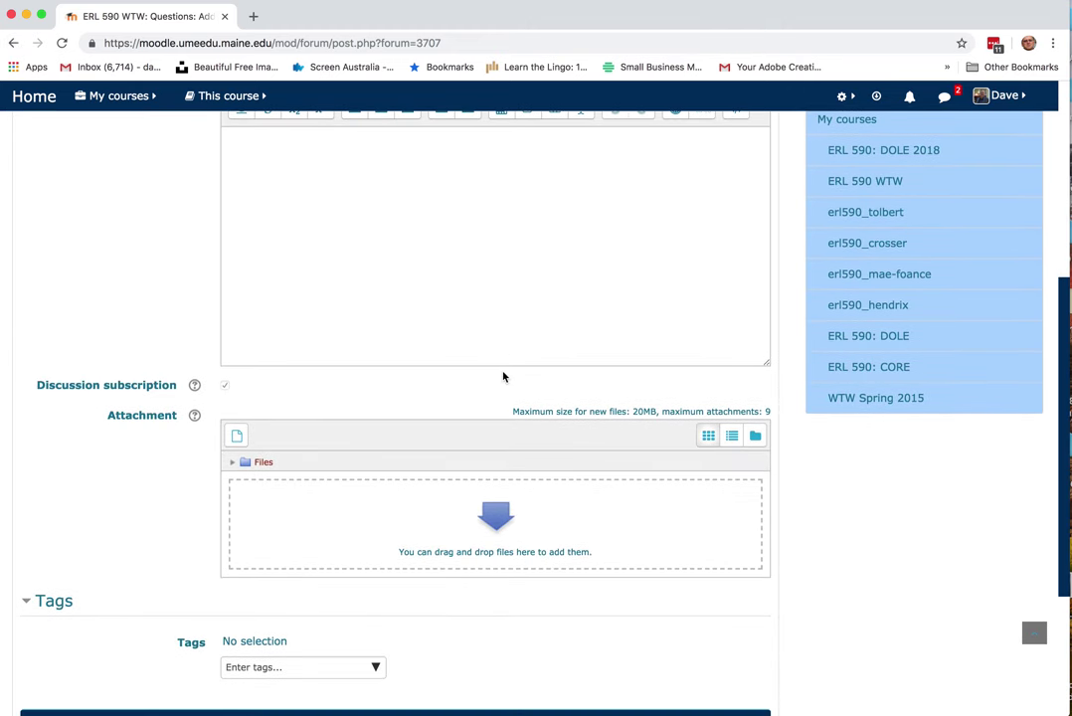
scroll(502, 375, up, 4)
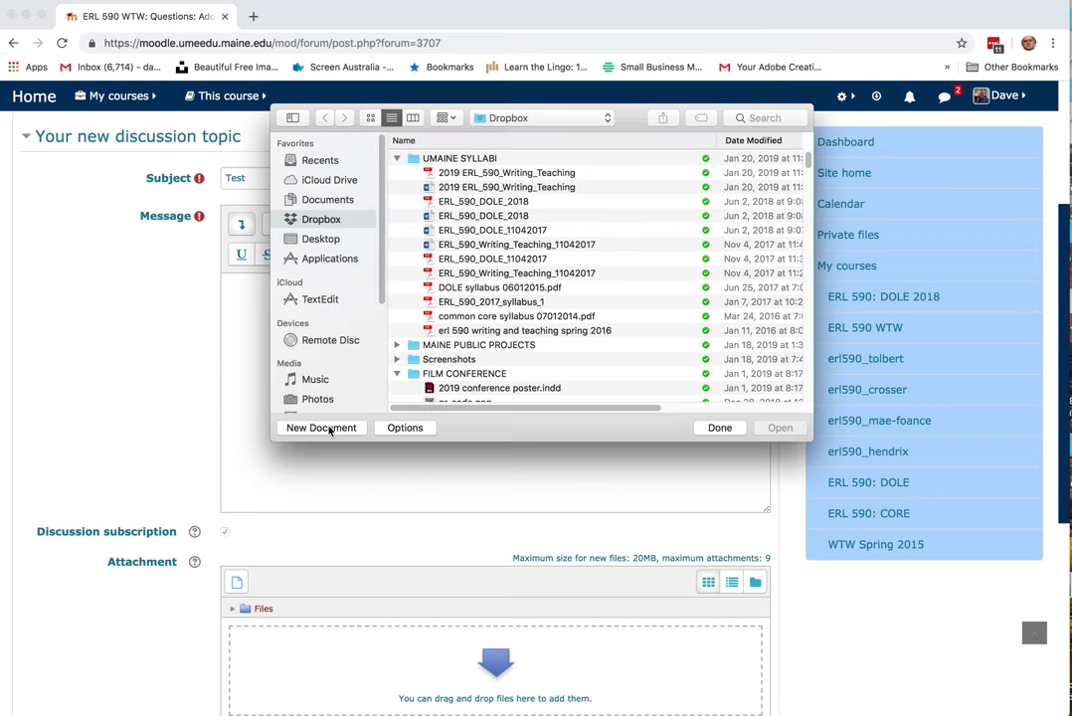
Step: Create a blank TextEdit document, make it plain text, then close it without saving
click(320, 427)
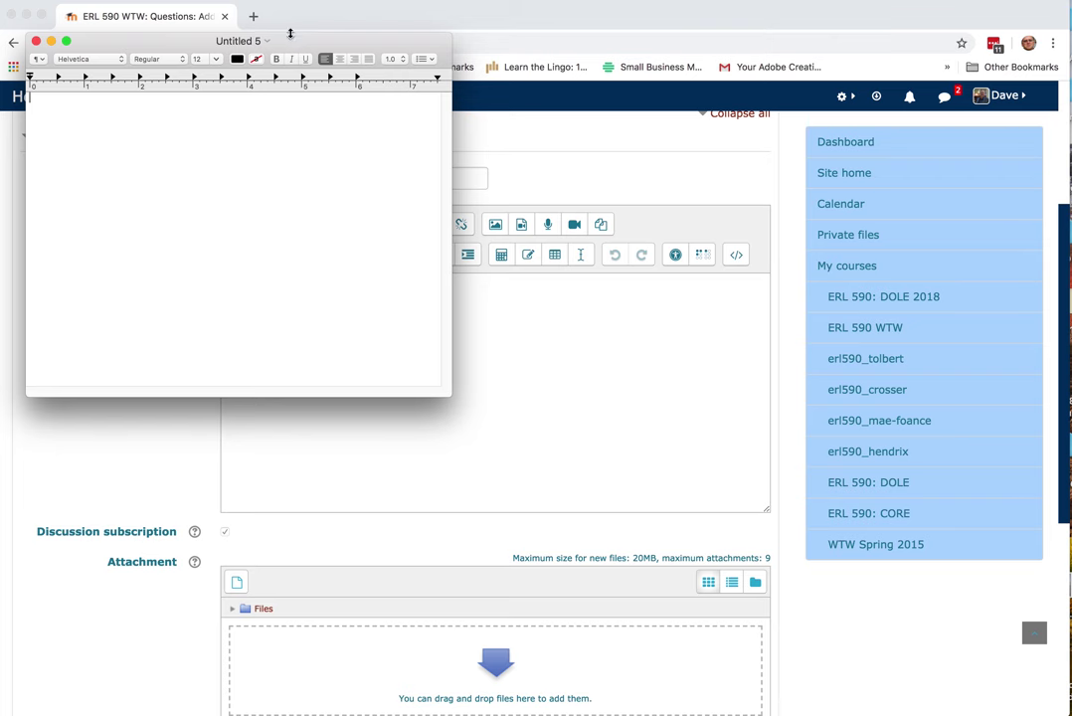
drag(290, 33, 326, 38)
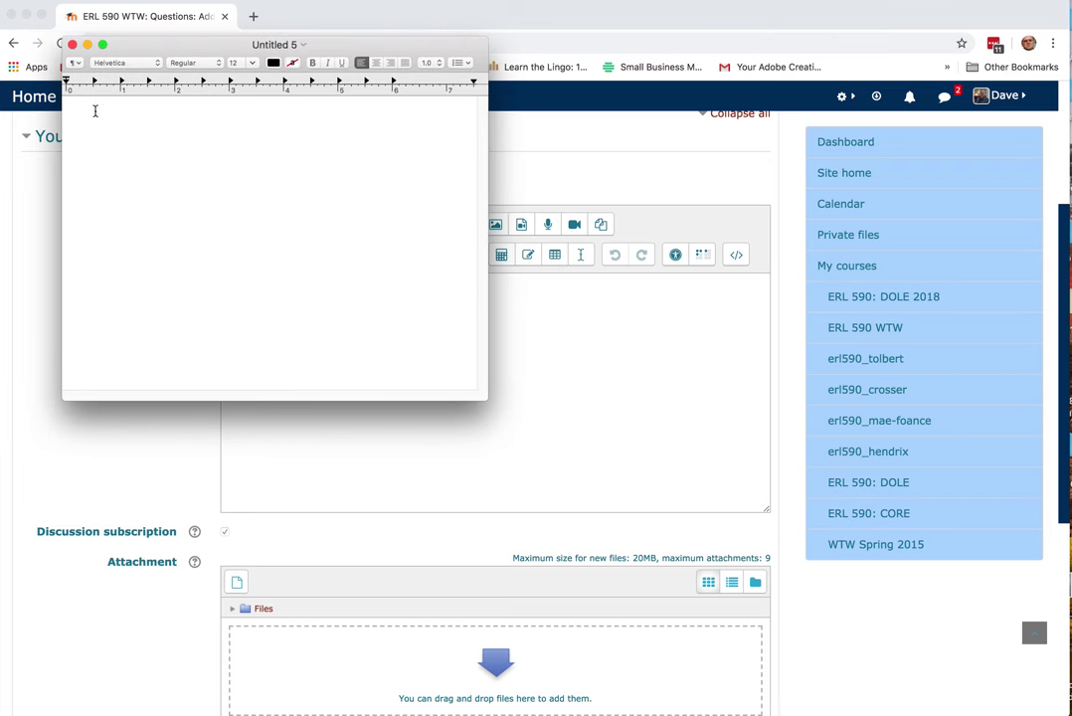
click(67, 3)
click(91, 41)
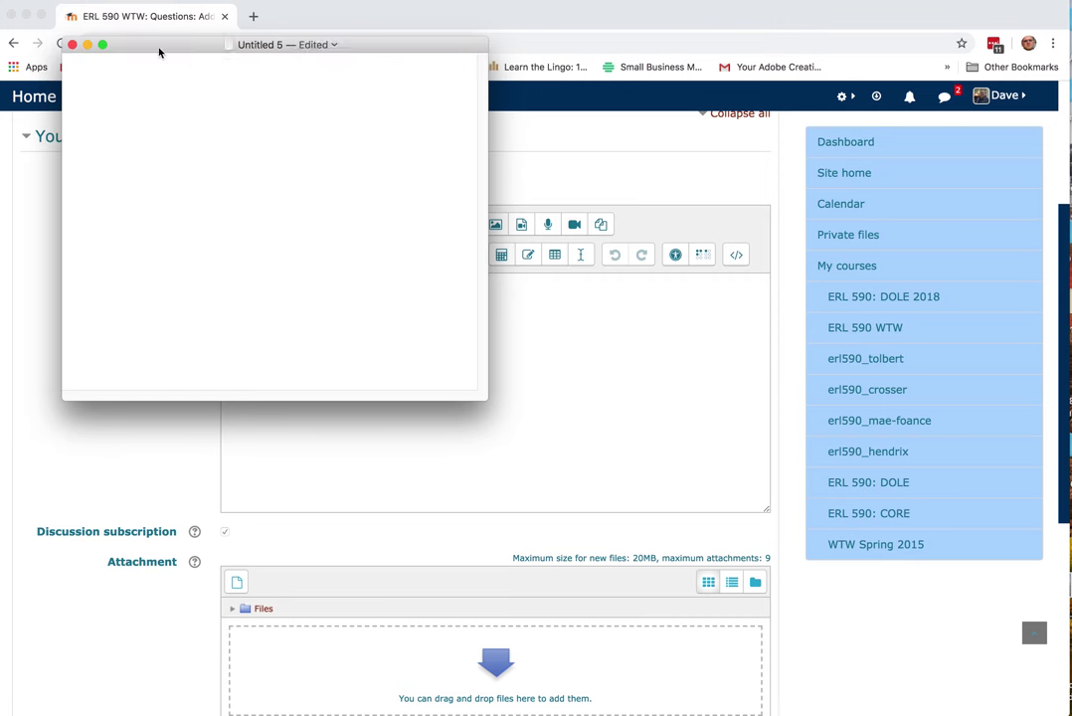
click(71, 45)
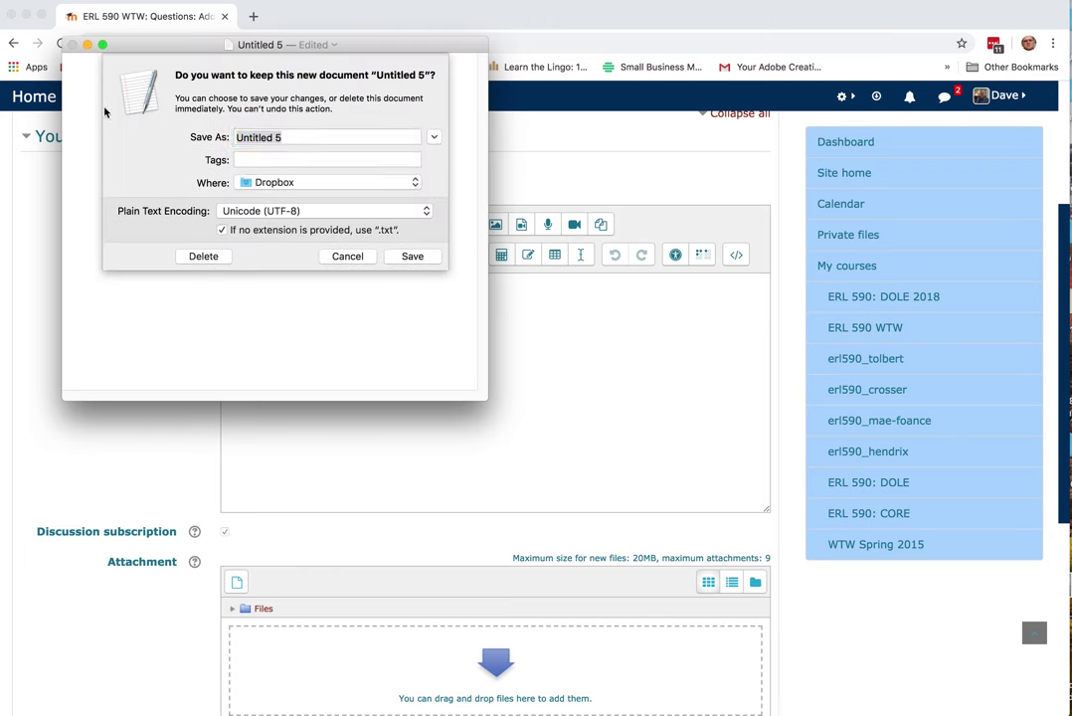
click(224, 258)
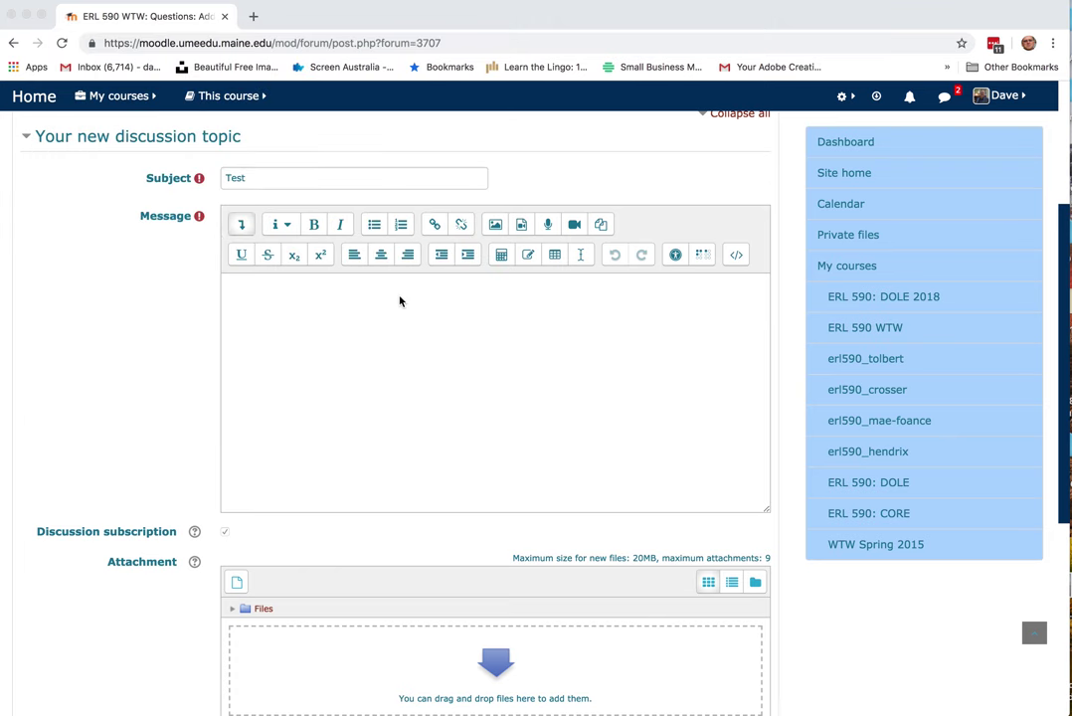
Step: Return to General from the draft 'Test' post and confirm leaving without saving
scroll(582, 389, up, 1)
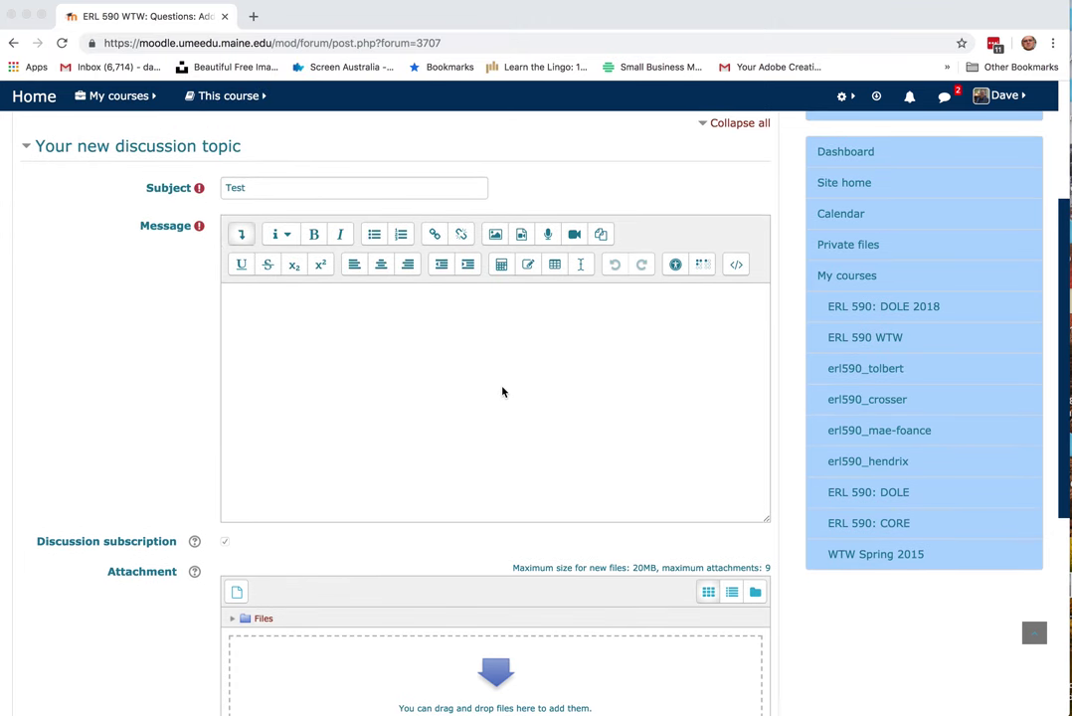
scroll(501, 392, up, 3)
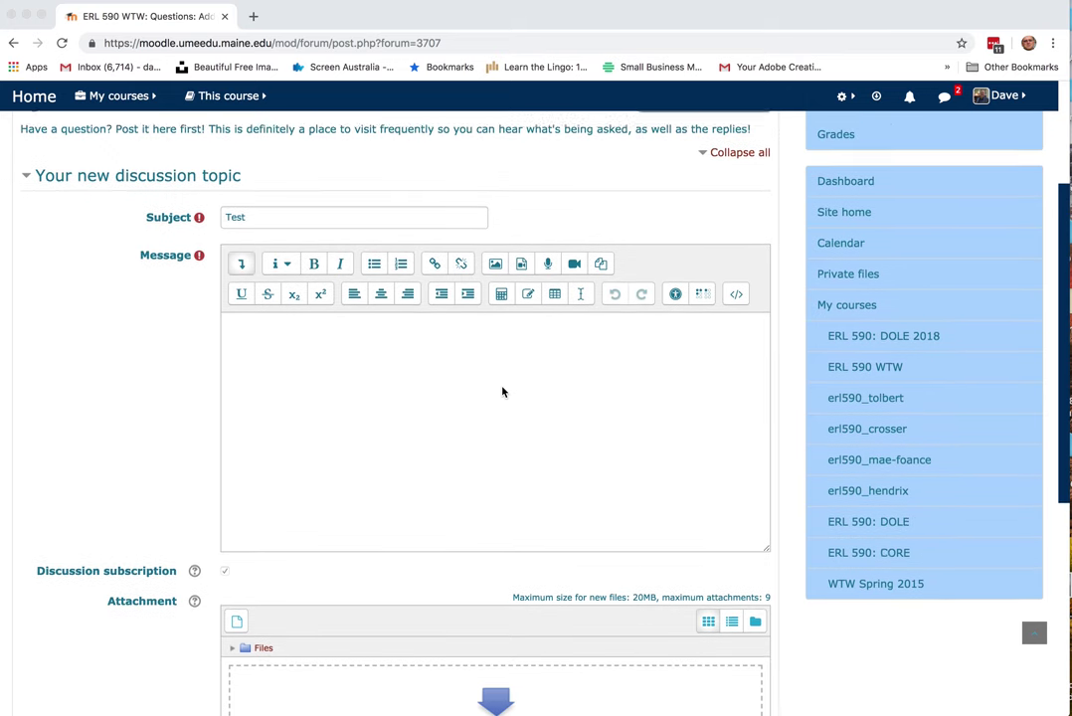
scroll(502, 392, down, 1)
scroll(502, 388, up, 5)
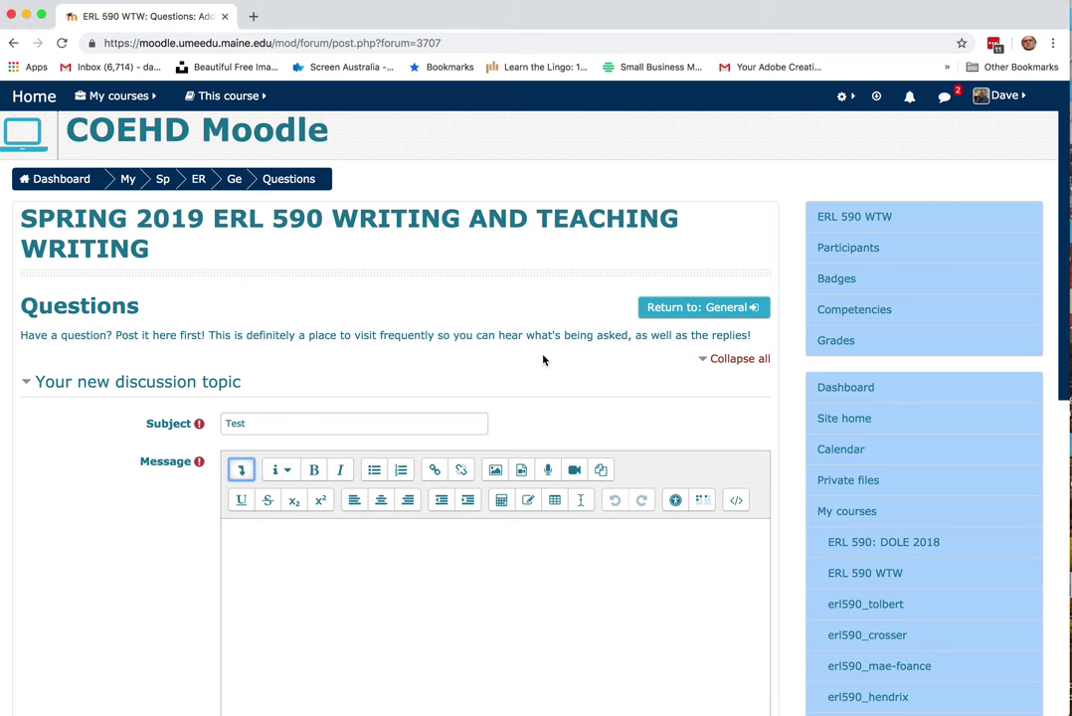
click(679, 310)
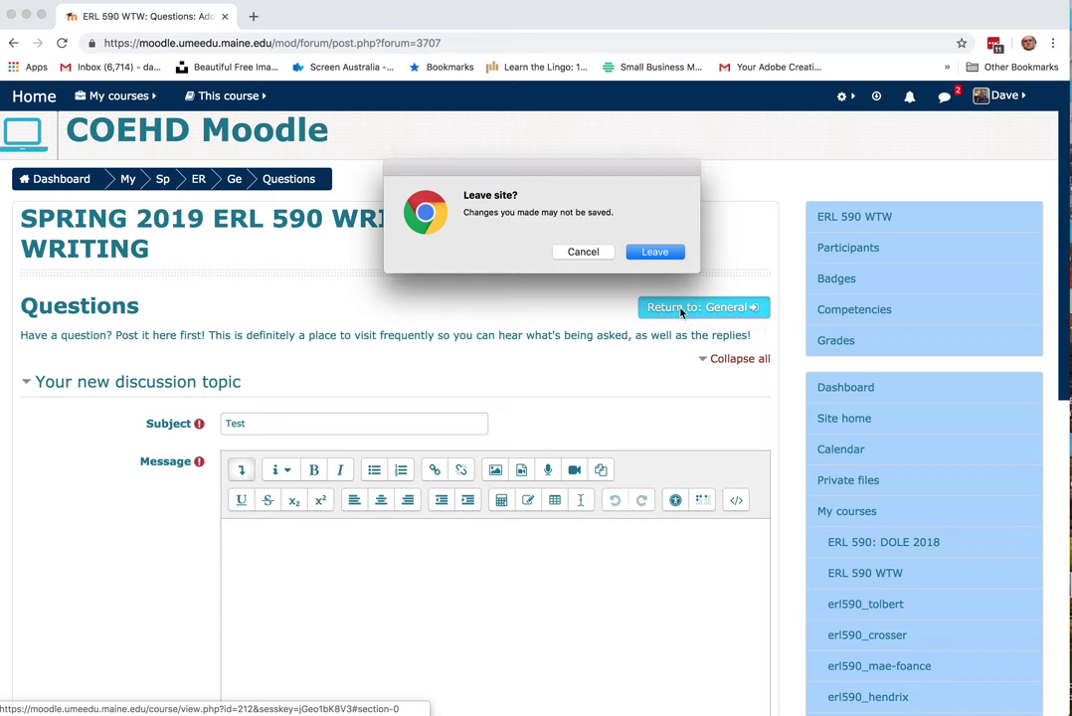
click(652, 251)
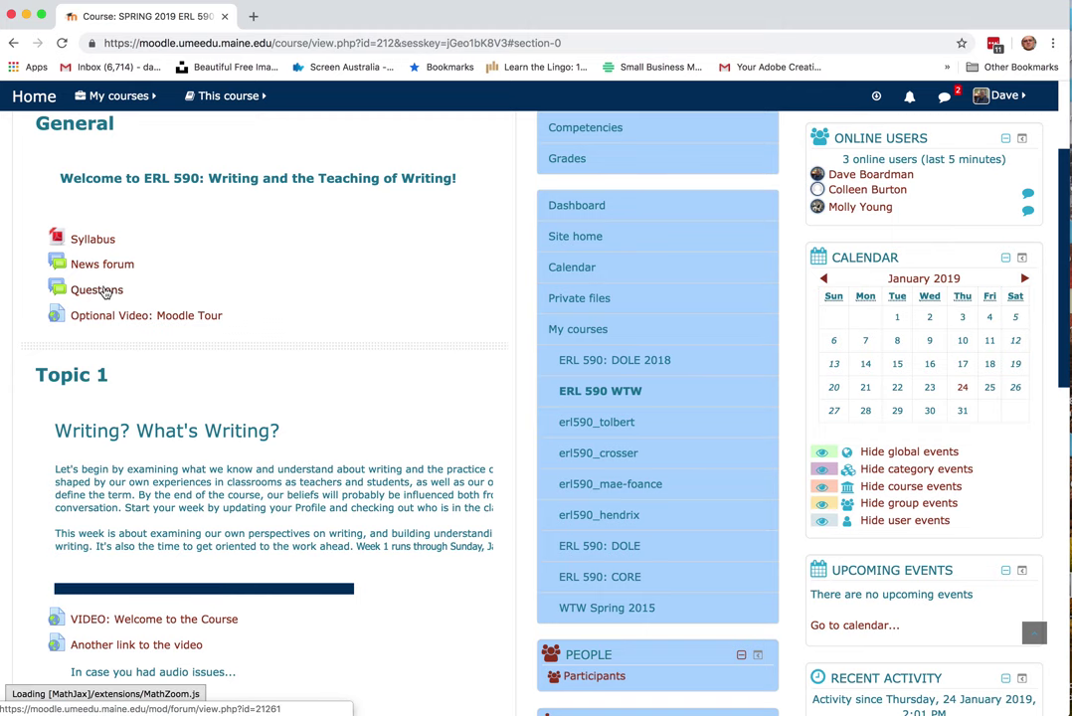
scroll(106, 292, up, 2)
scroll(106, 291, up, 2)
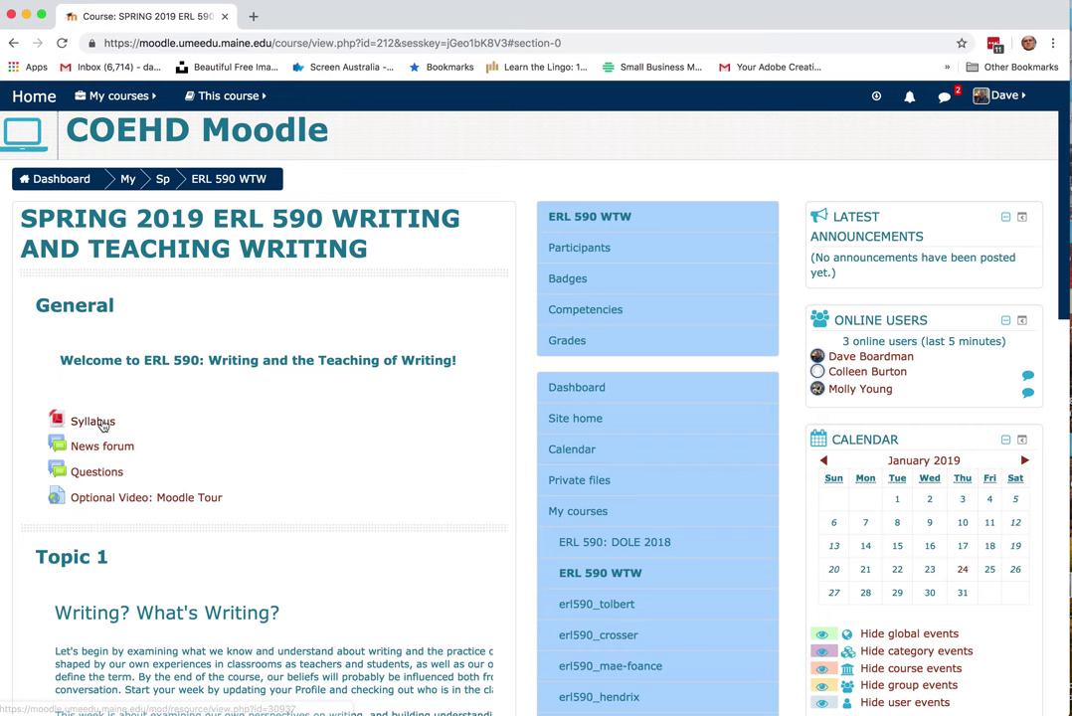
scroll(478, 554, down, 3)
scroll(475, 551, down, 8)
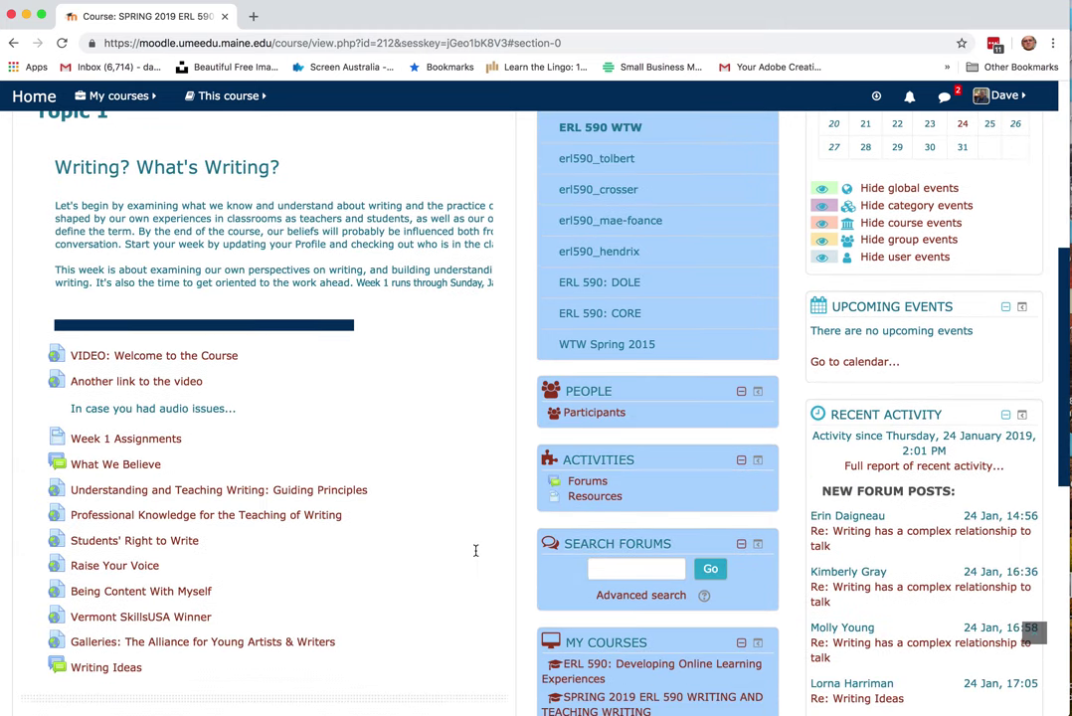
scroll(476, 555, down, 2)
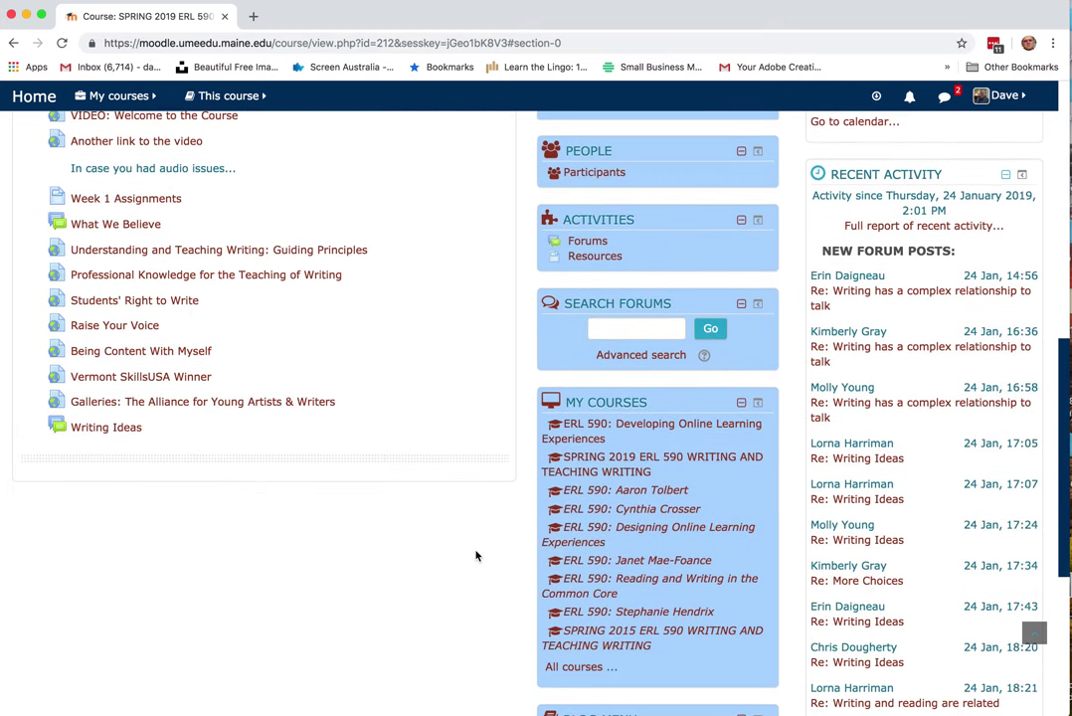
scroll(475, 555, down, 5)
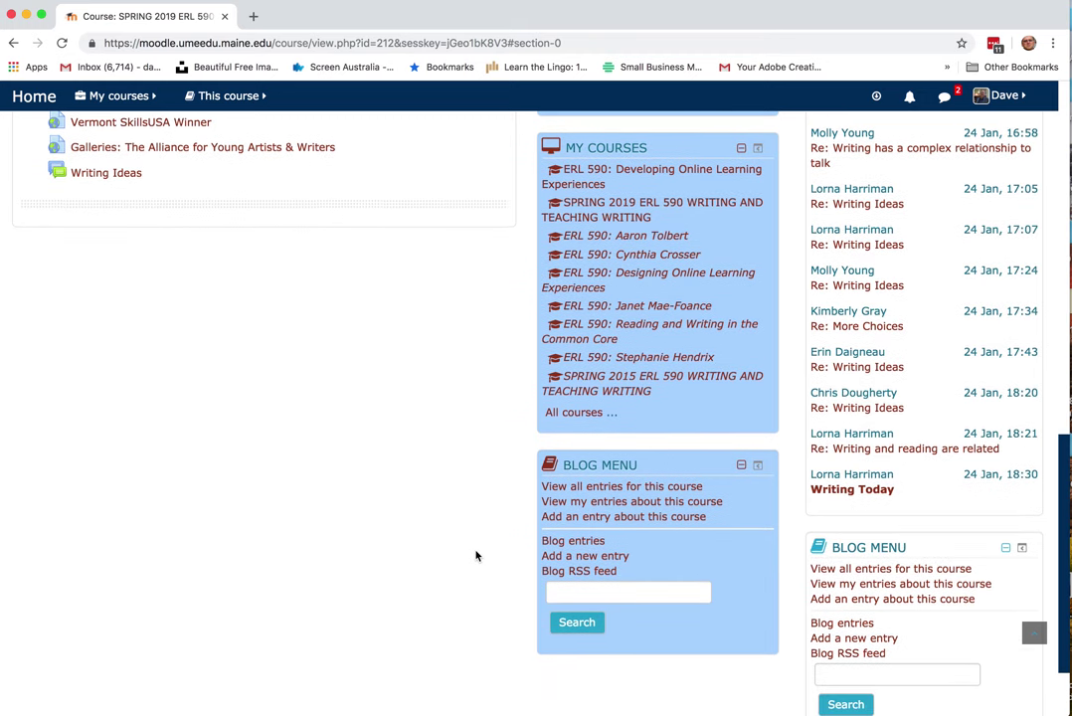
scroll(476, 556, down, 2)
scroll(476, 556, up, 1)
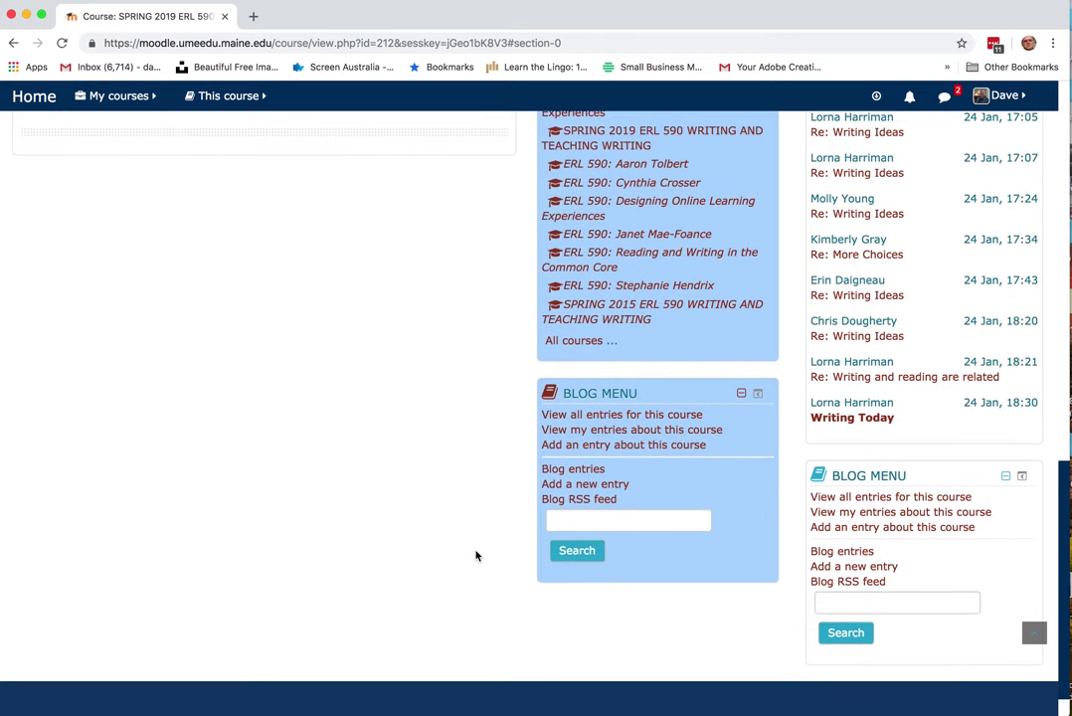
scroll(475, 555, up, 10)
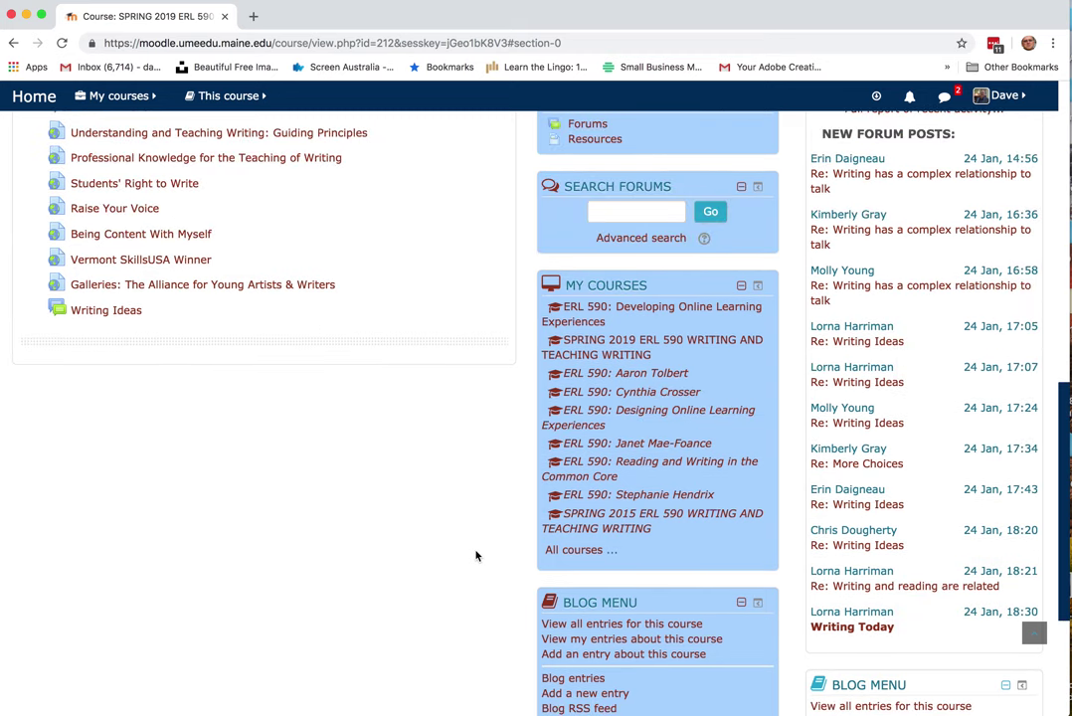
scroll(475, 555, up, 10)
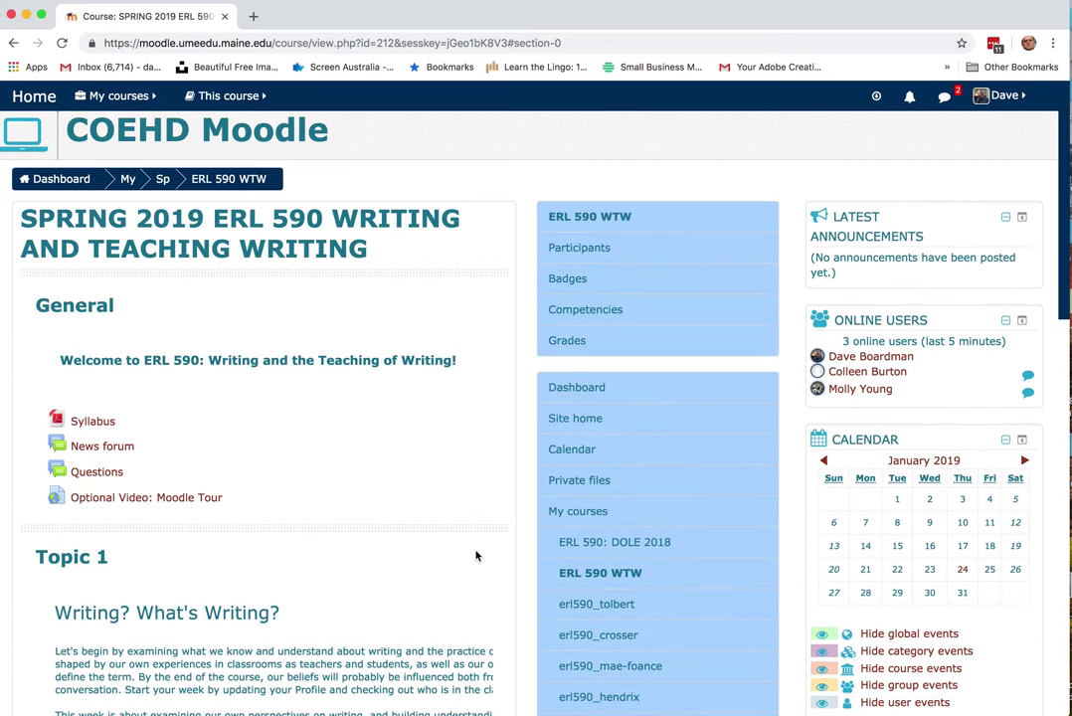
scroll(476, 556, down, 1)
scroll(475, 556, up, 1)
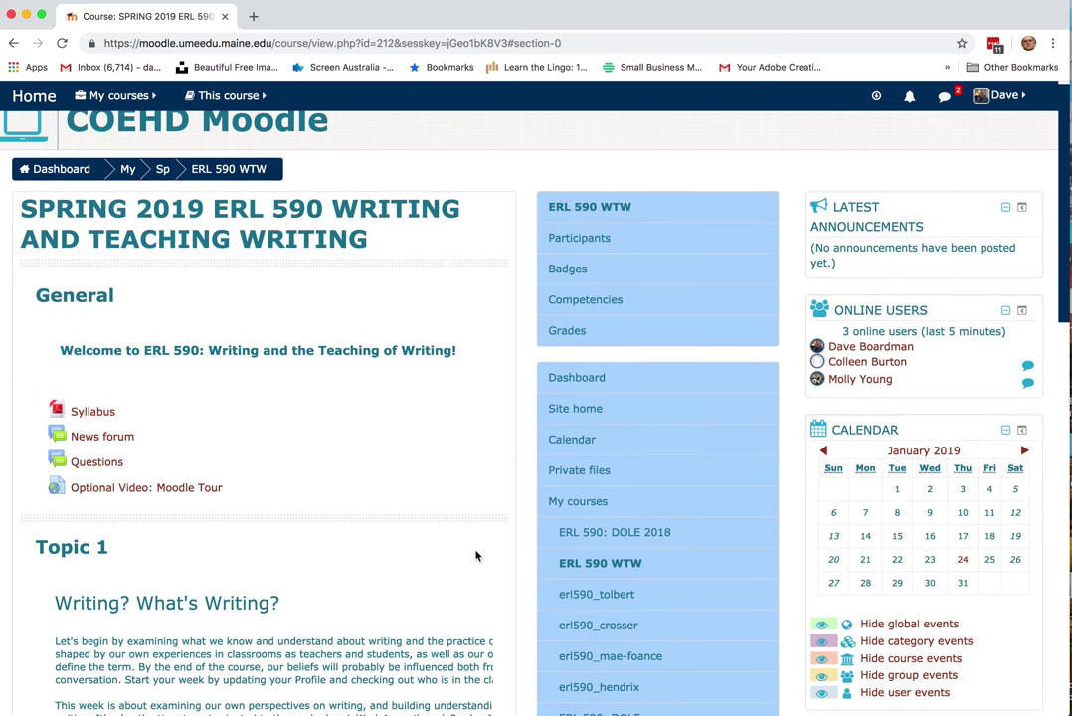